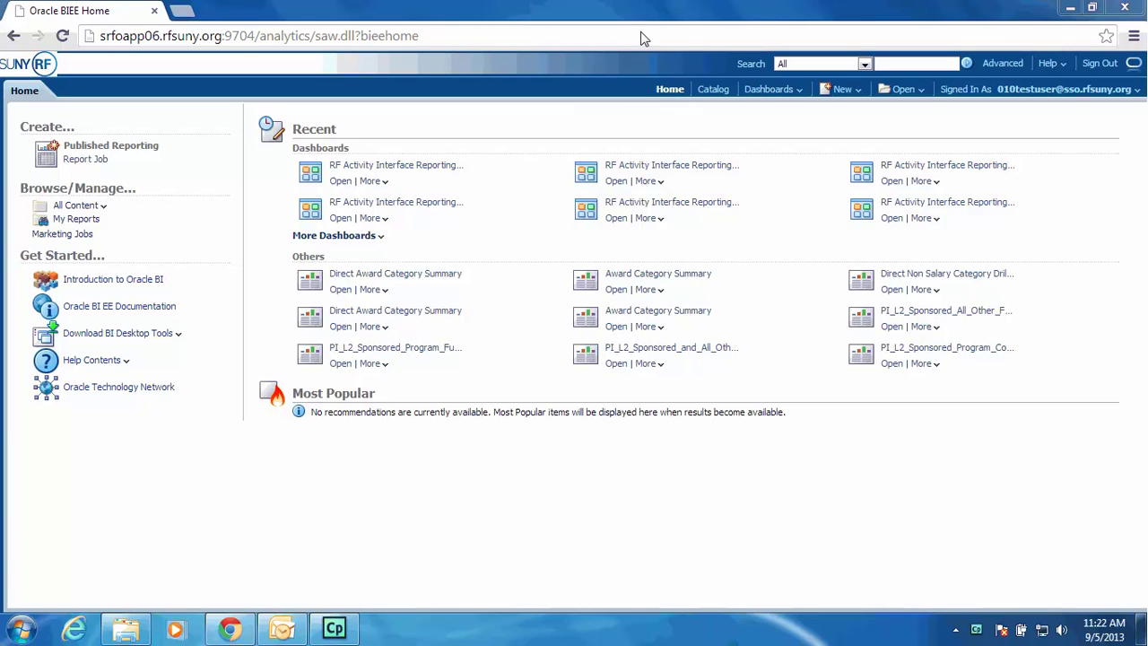
Open the RF Activity Interface Reporting dashboard and expand the Award Terming alert to view awards terming in the next 90 days
left_click(777, 95)
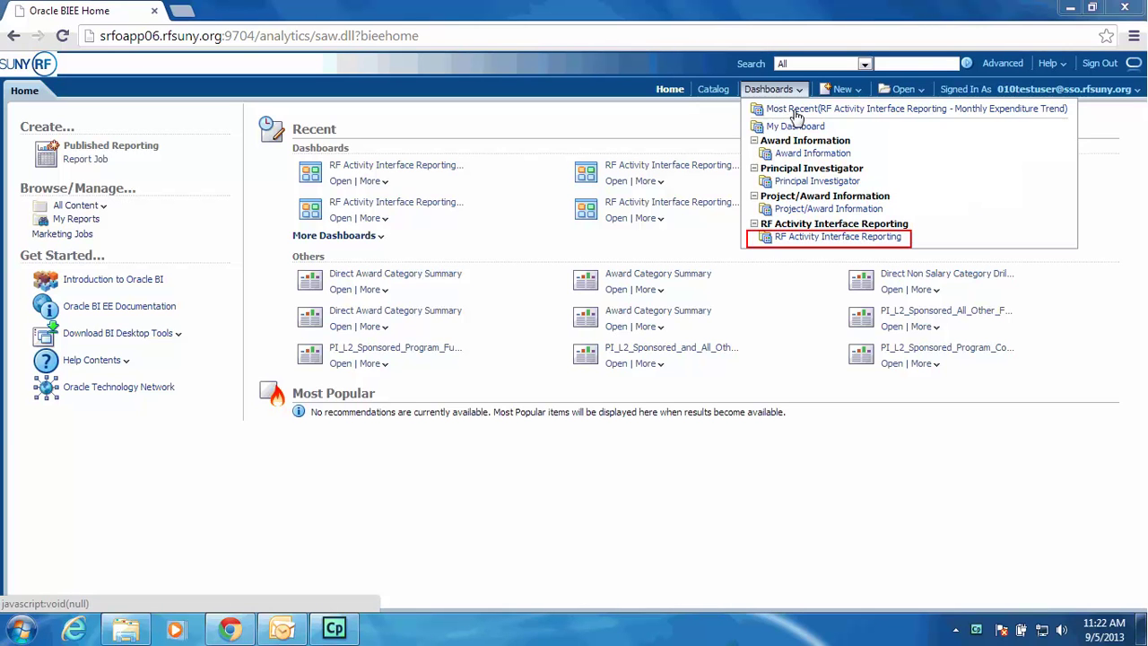
left_click(809, 239)
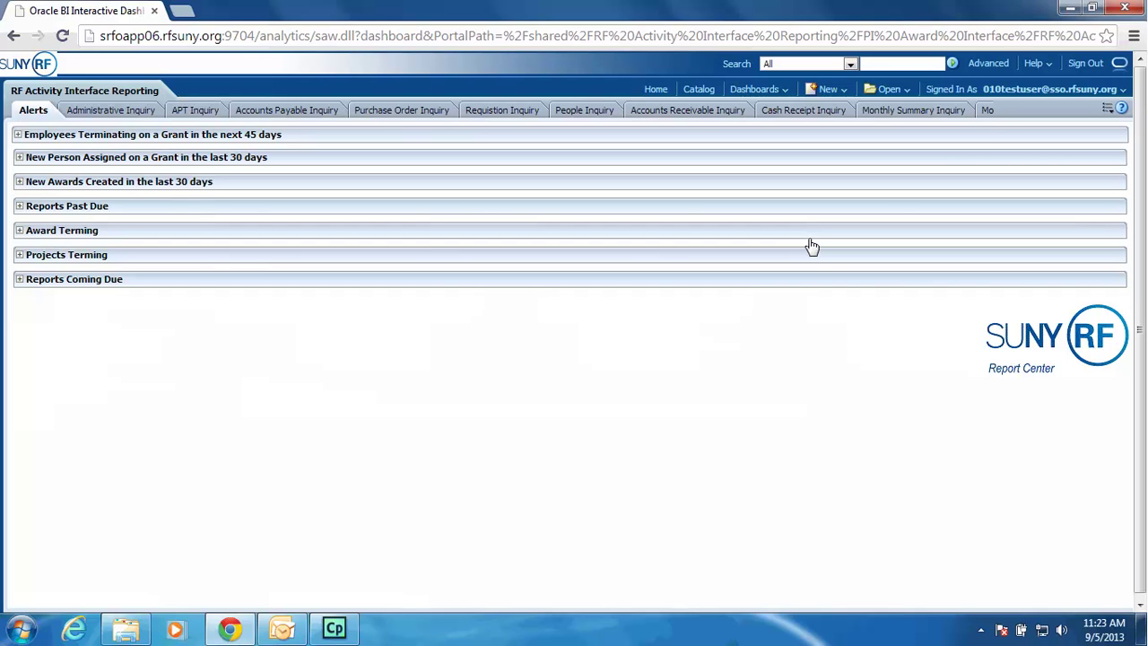
left_click(19, 231)
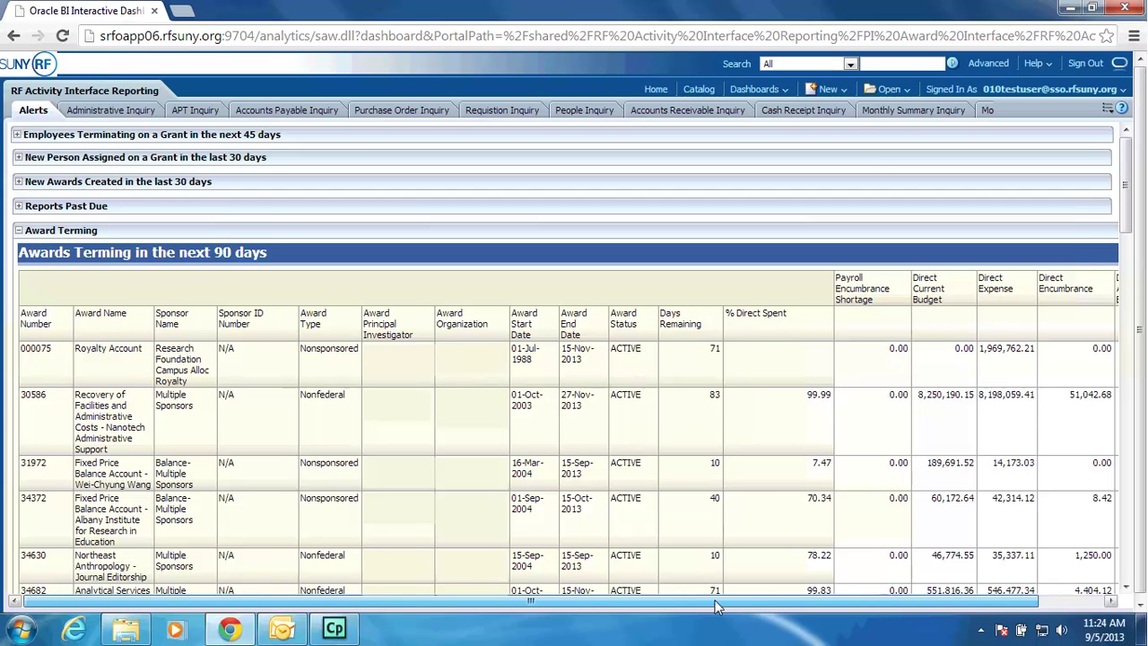
scroll(714, 600, "right", 2)
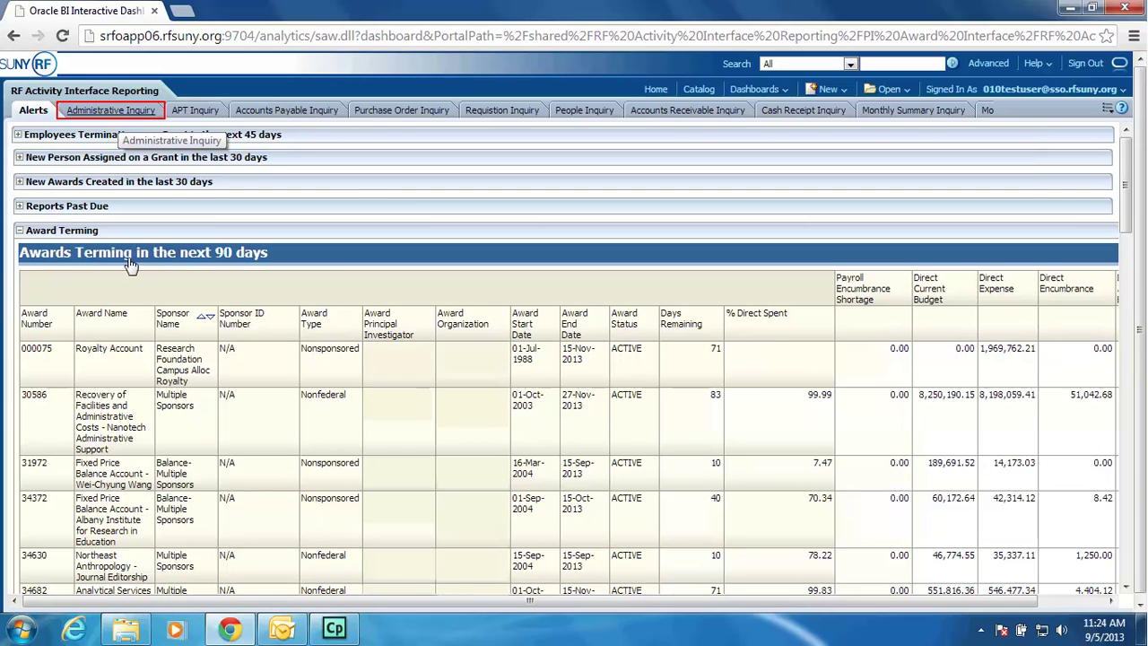
Run the Award Administrative Inquiry for Federal awards with only the AT_RISK status selected, and return to the inquiry form
left_click(113, 110)
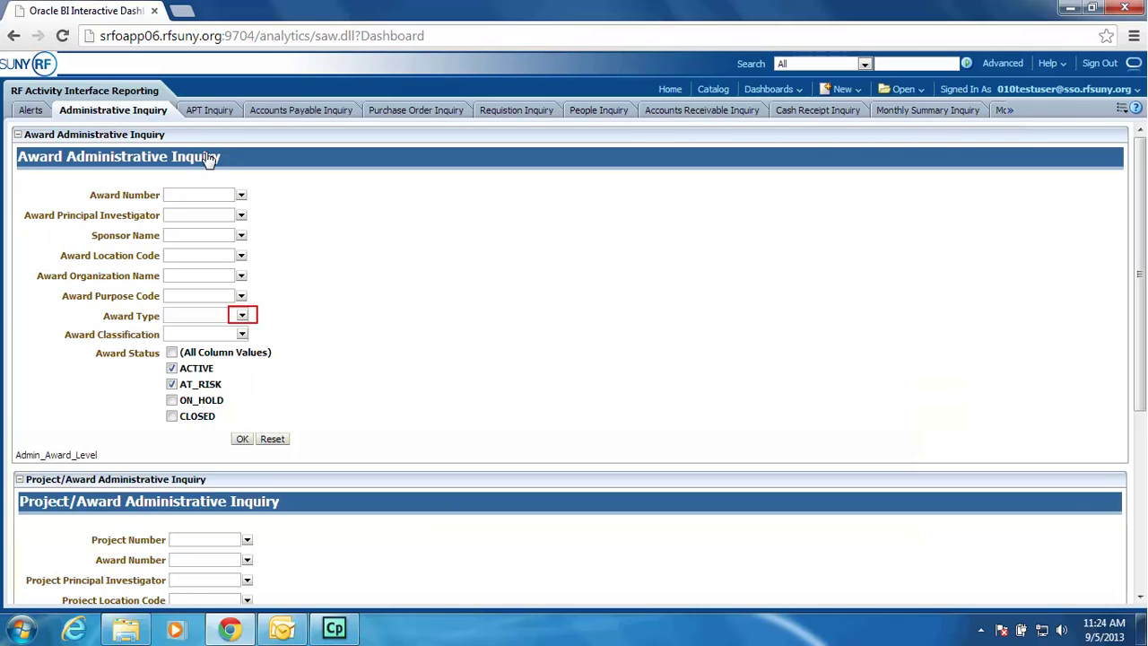
left_click(243, 316)
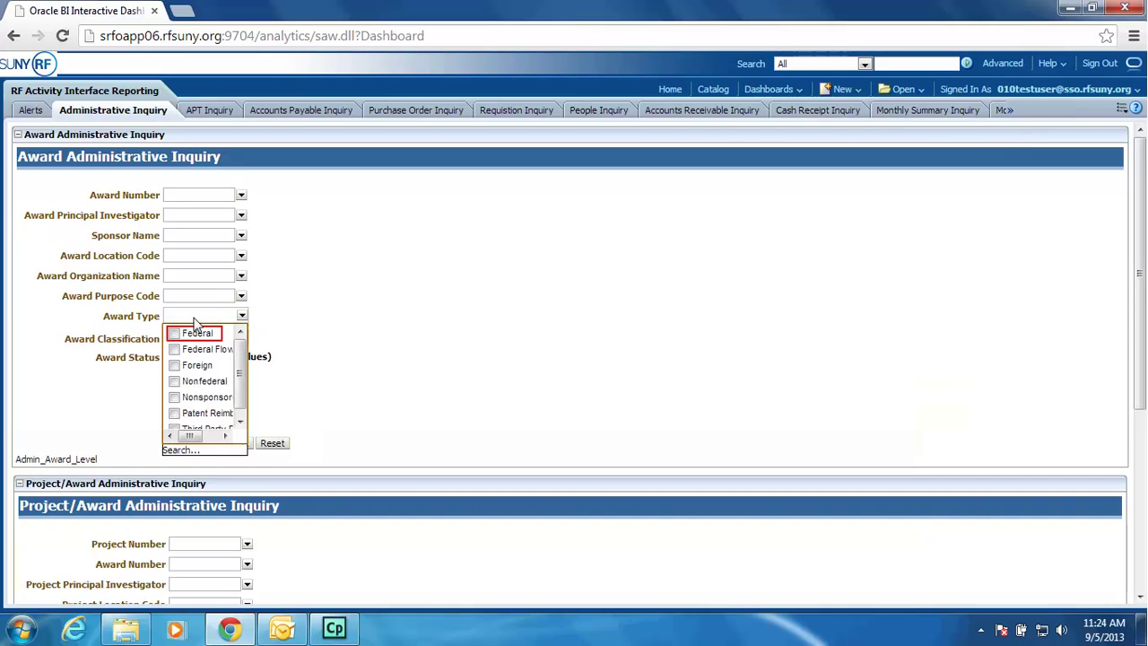
left_click(174, 333)
left_click(348, 376)
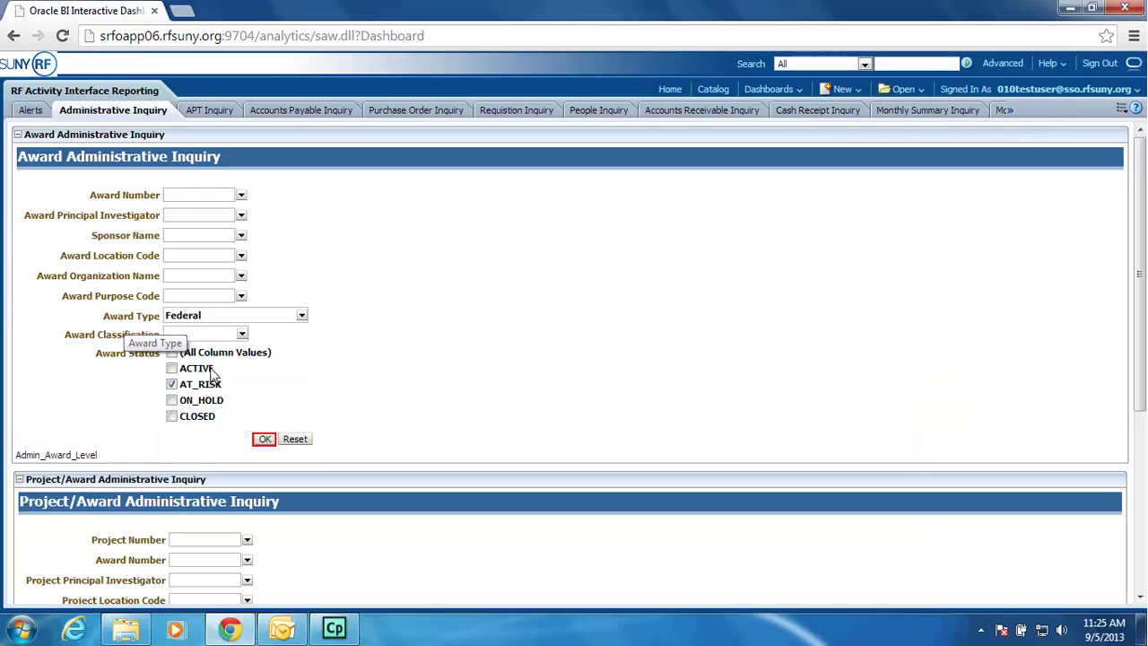
left_click(267, 440)
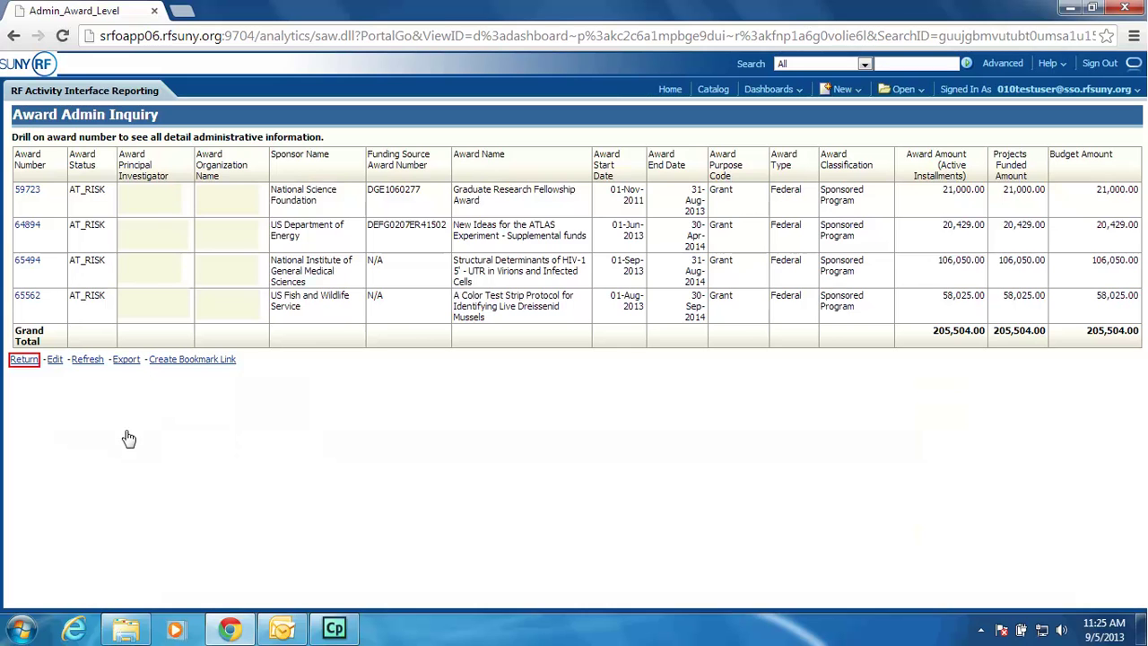
left_click(25, 361)
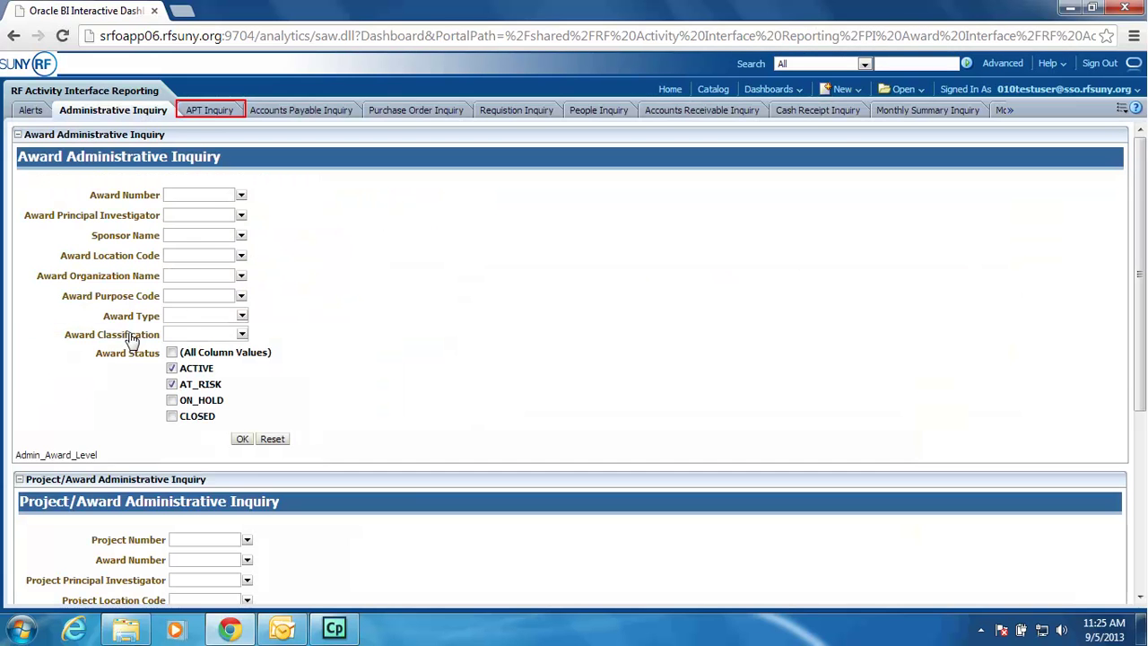
Run the APT Award Inquiry for award number 65431 with the Sponsored Program award classification
left_click(211, 110)
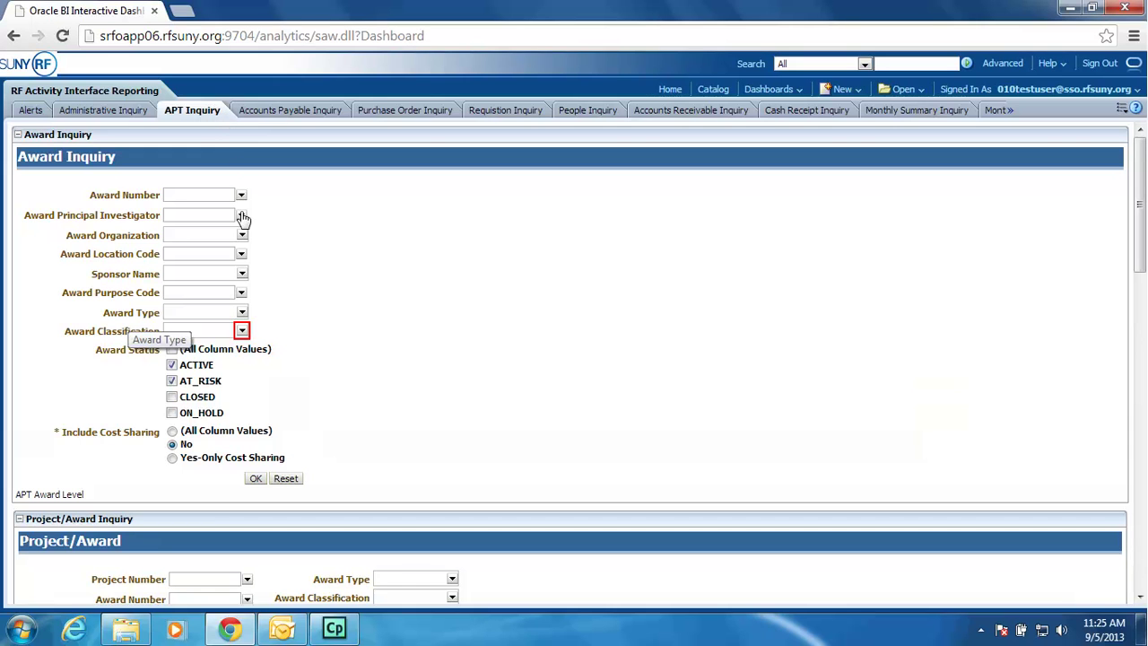
left_click(242, 331)
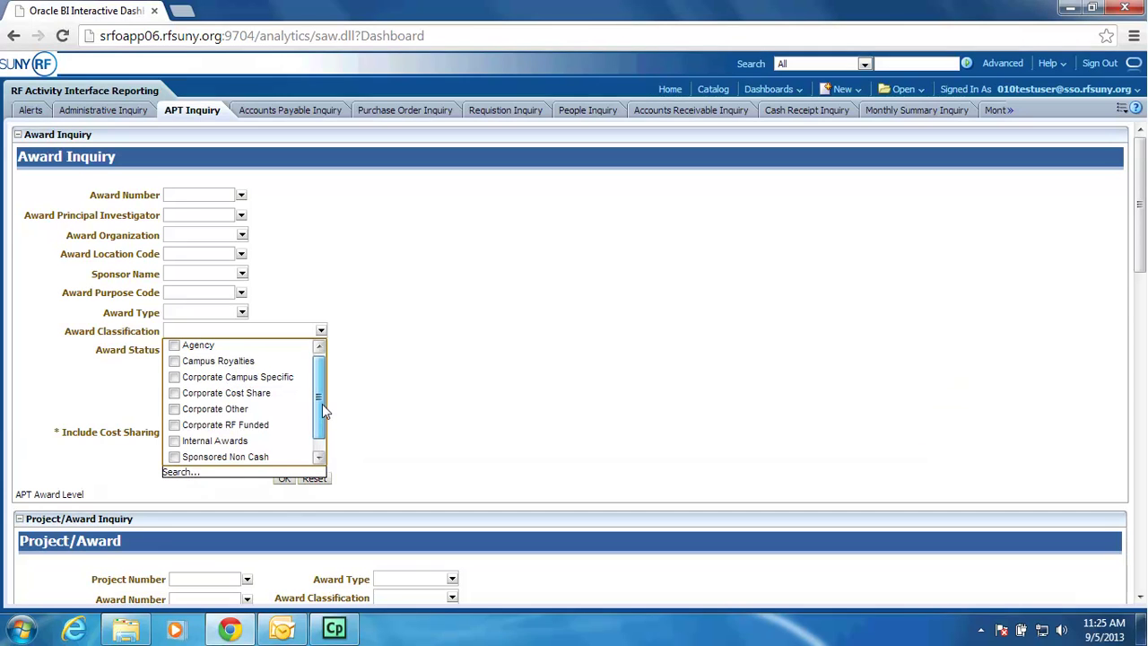
scroll(322, 403, "down", 1)
left_click(174, 458)
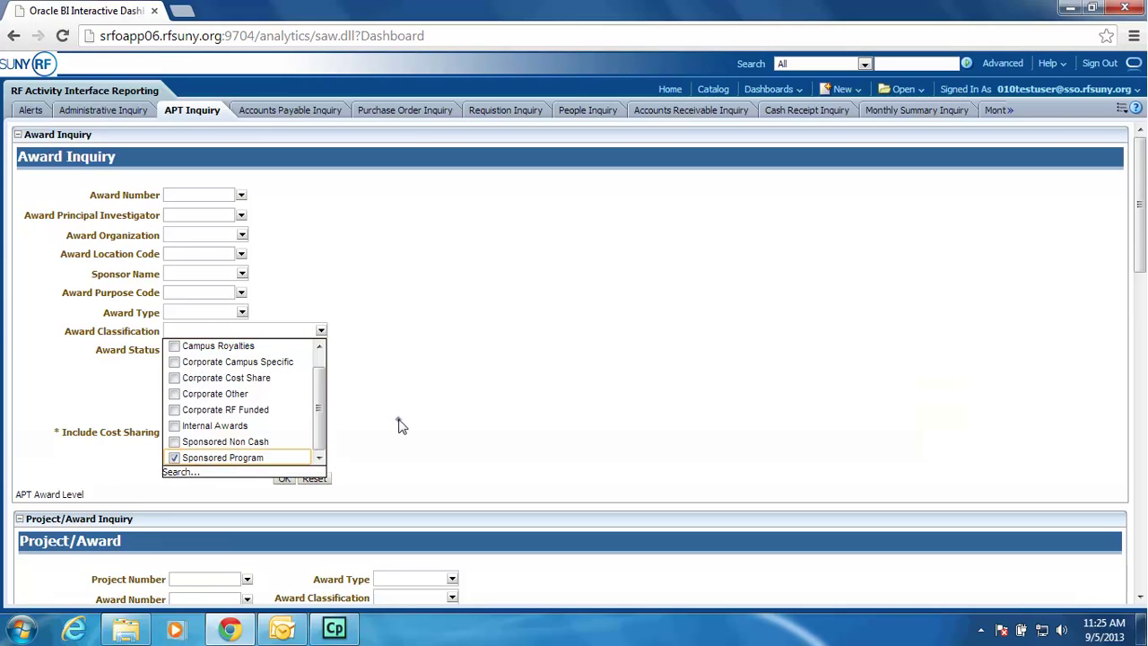
left_click(400, 421)
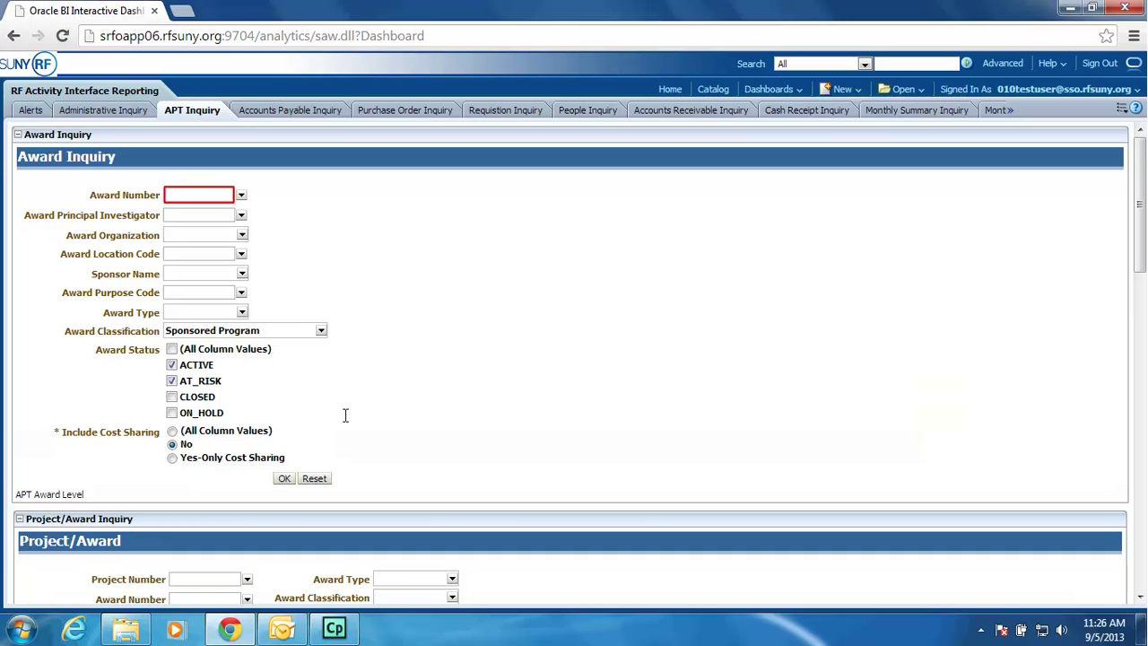
left_click(180, 195)
type("65431")
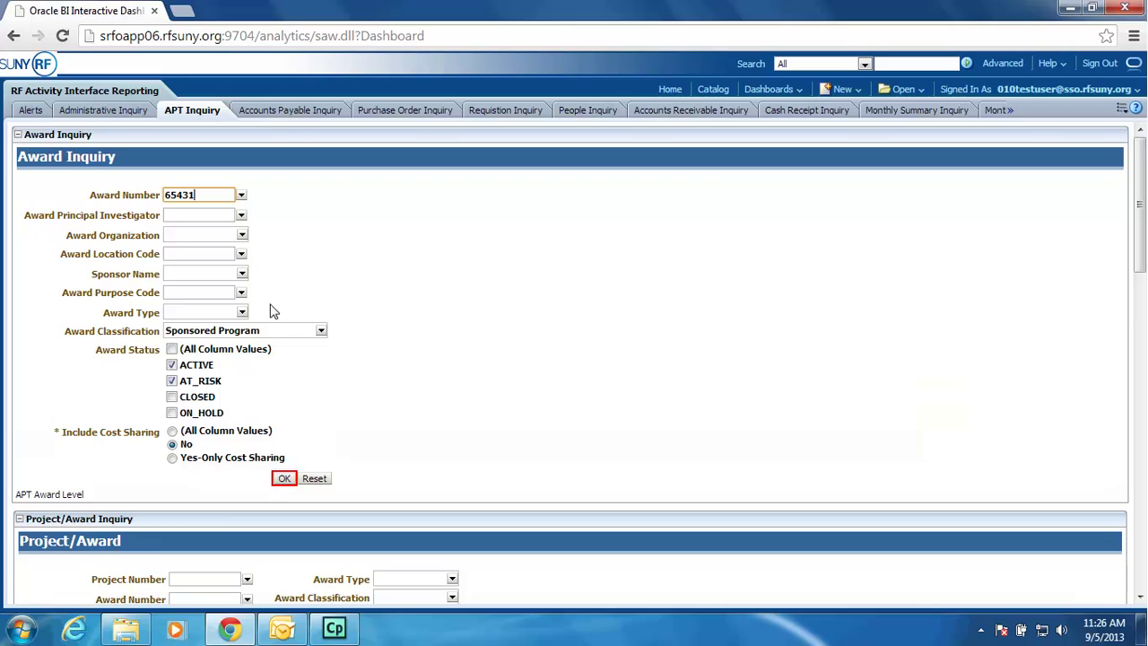
left_click(285, 479)
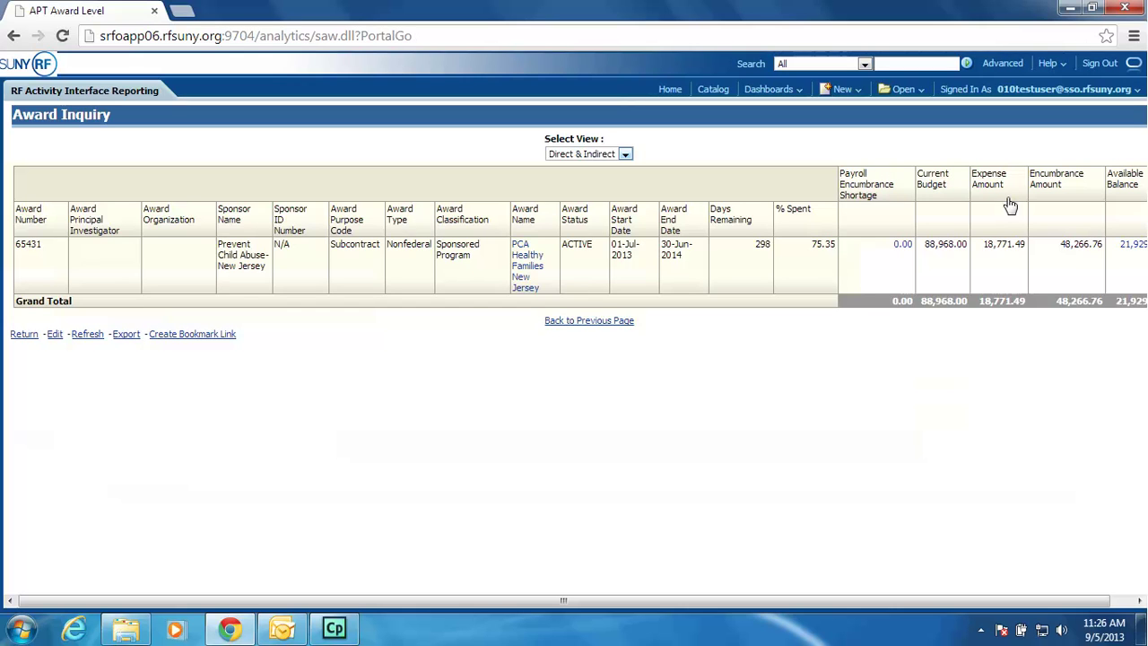
Switch the award results to the Direct view and drill into the award's direct available balance
mouse_move(1010, 207)
left_click(625, 155)
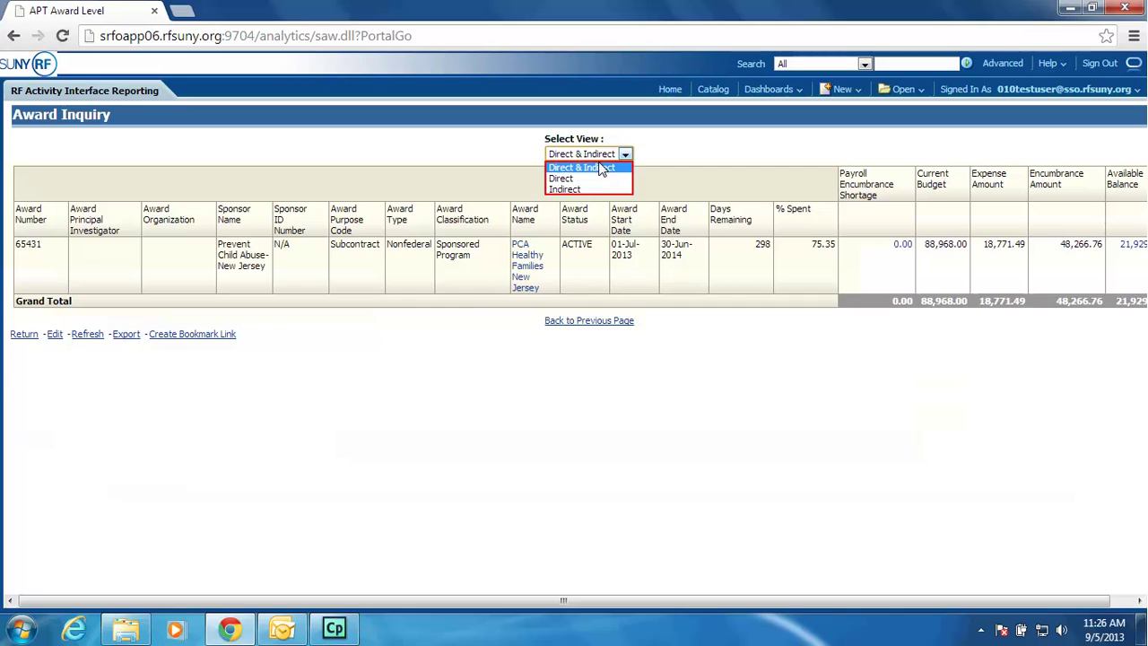
left_click(596, 179)
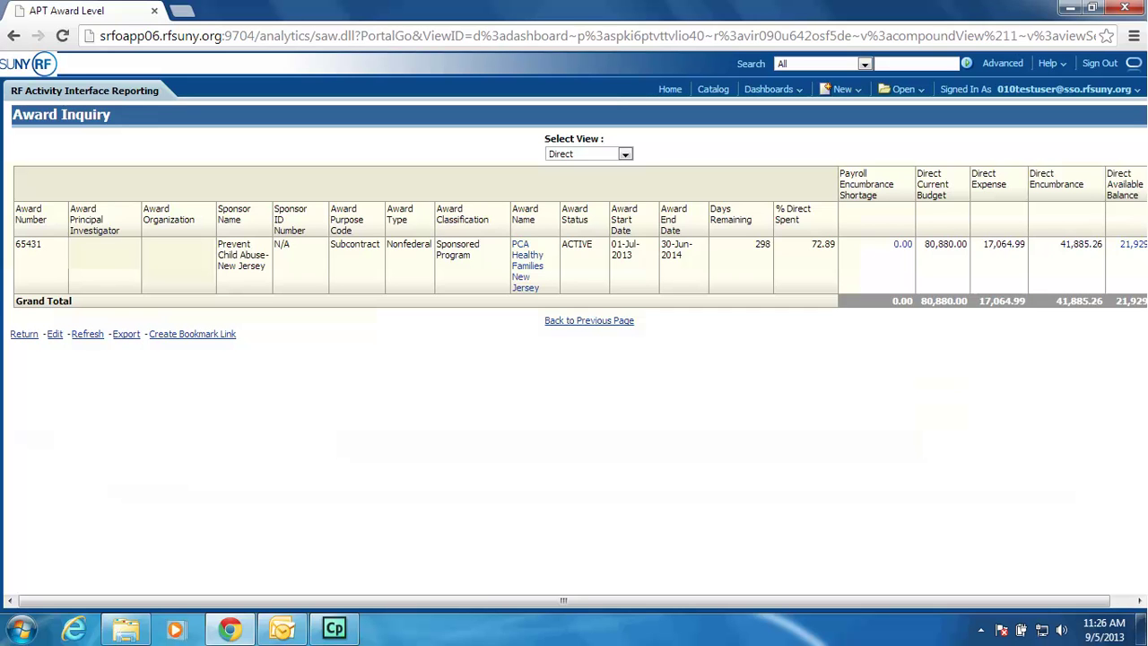
left_click_drag(563, 601, 585, 601)
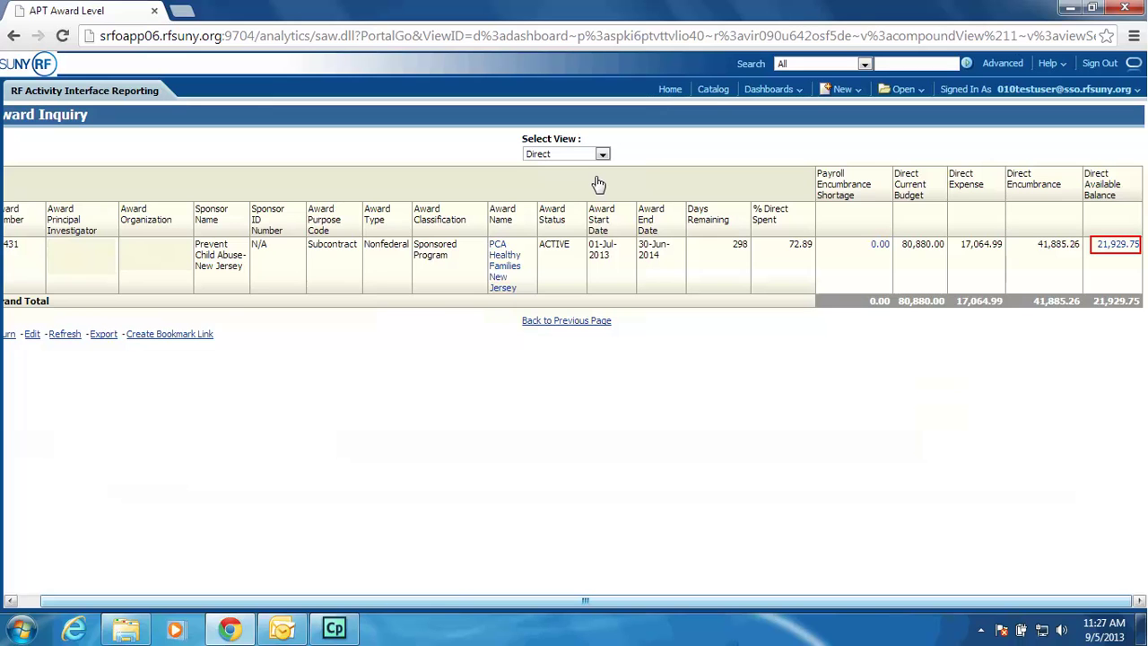
left_click(1117, 246)
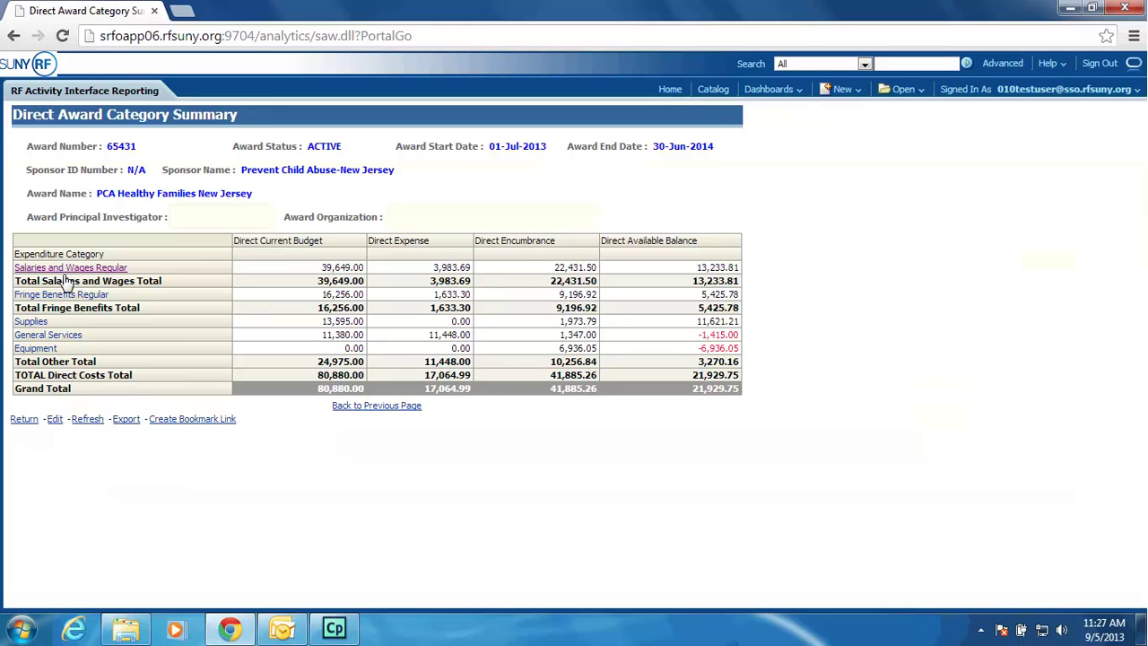
Go back from the Direct Award Category Summary through the award results to the APT Inquiry form
left_click(33, 323)
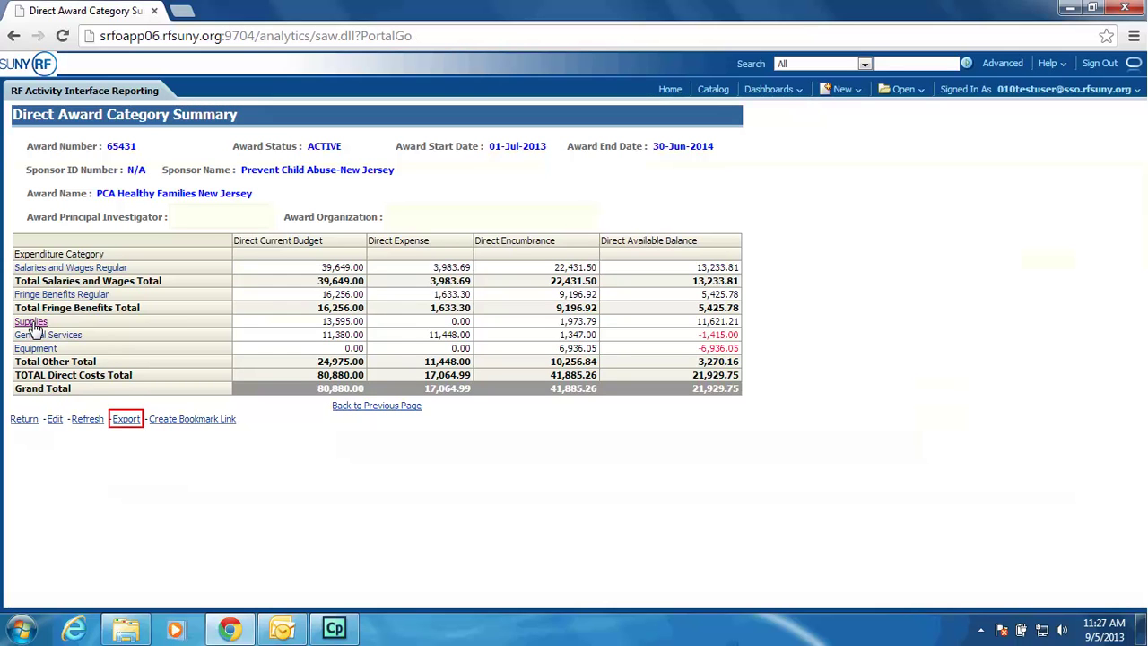
left_click(125, 421)
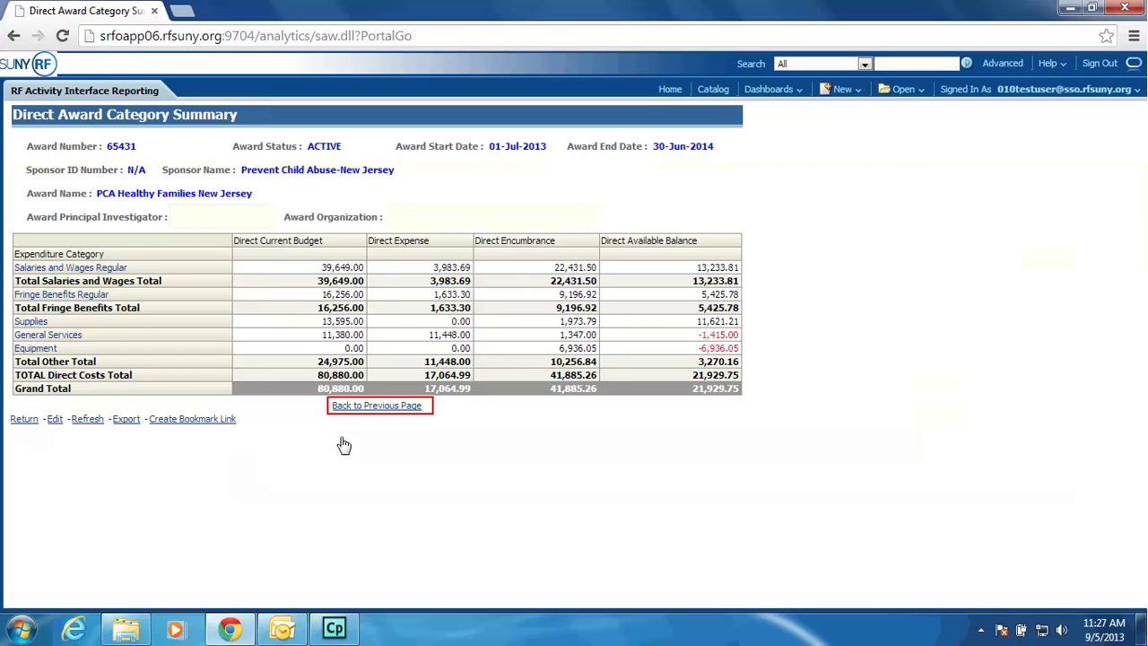
left_click(383, 407)
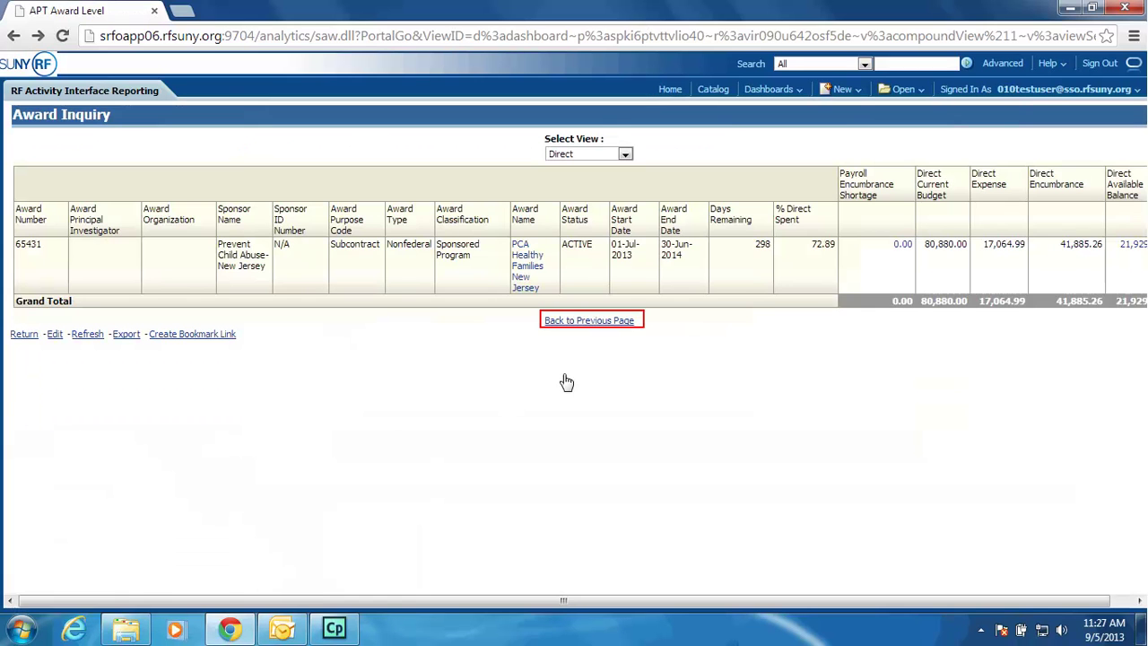
left_click(599, 324)
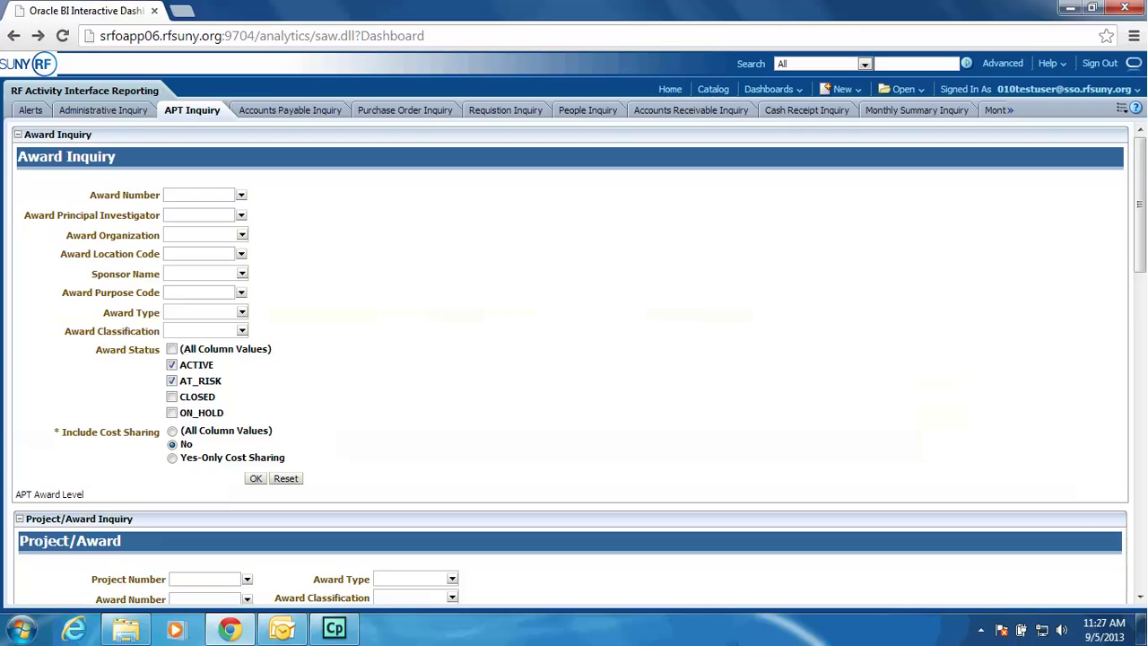
Examine the Project/Award, Project/Task/Award, Expenditure Detail by Monthly Date Range and Subaward Summary sections of the APT Inquiry page
scroll(499, 320, "down", 4)
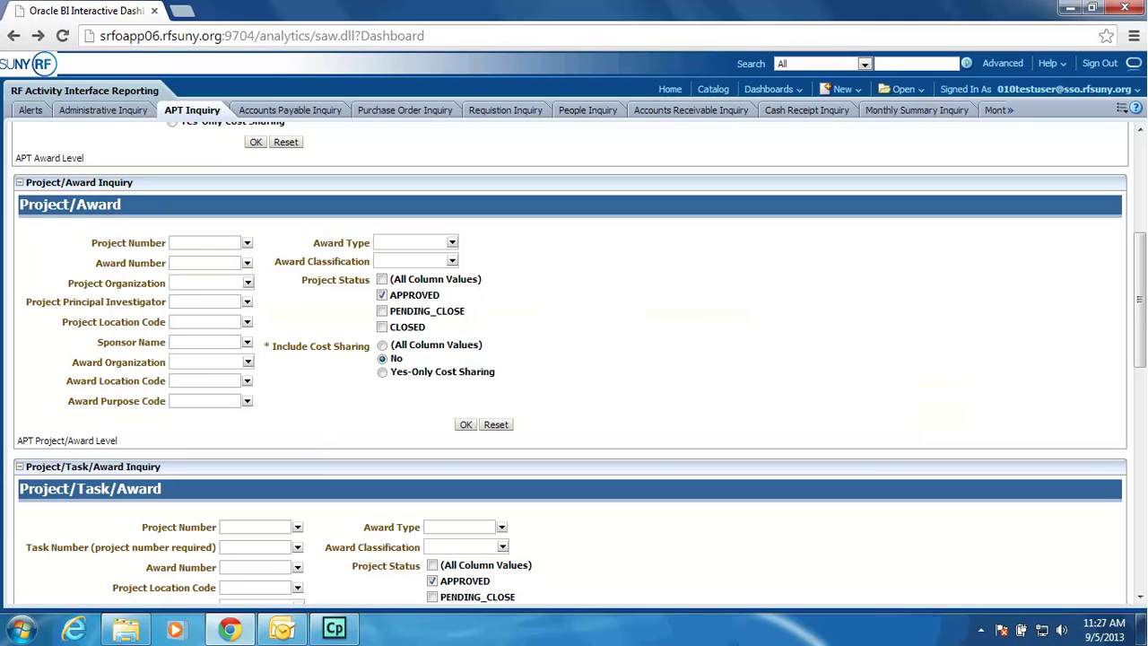
scroll(660, 354, "down", 3)
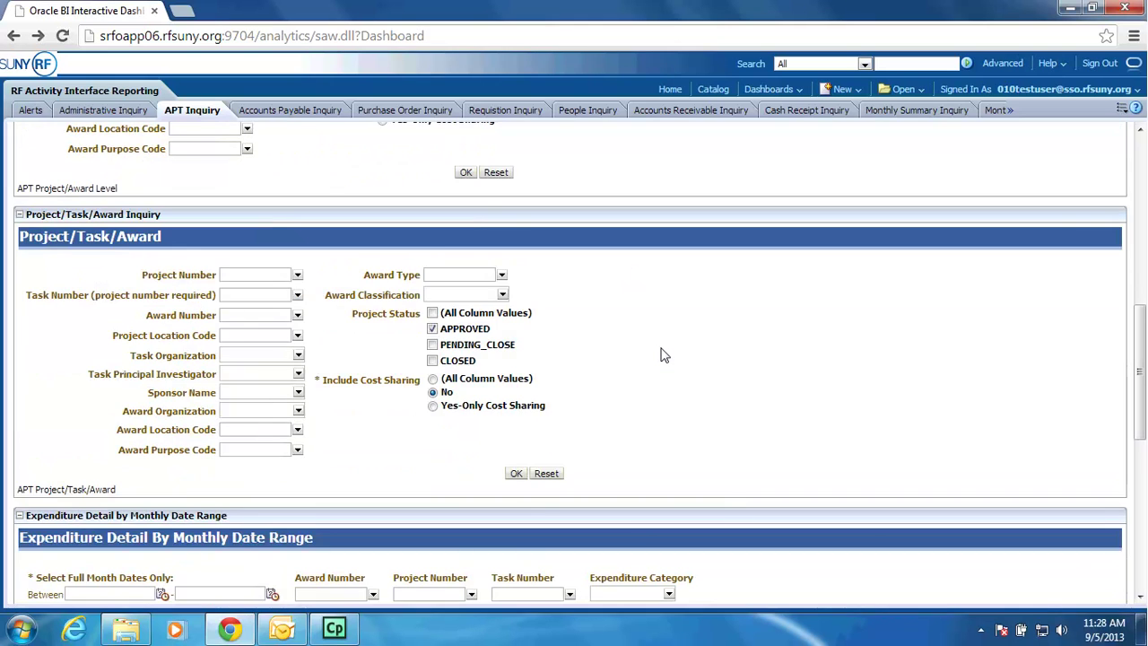
scroll(659, 354, "down", 4)
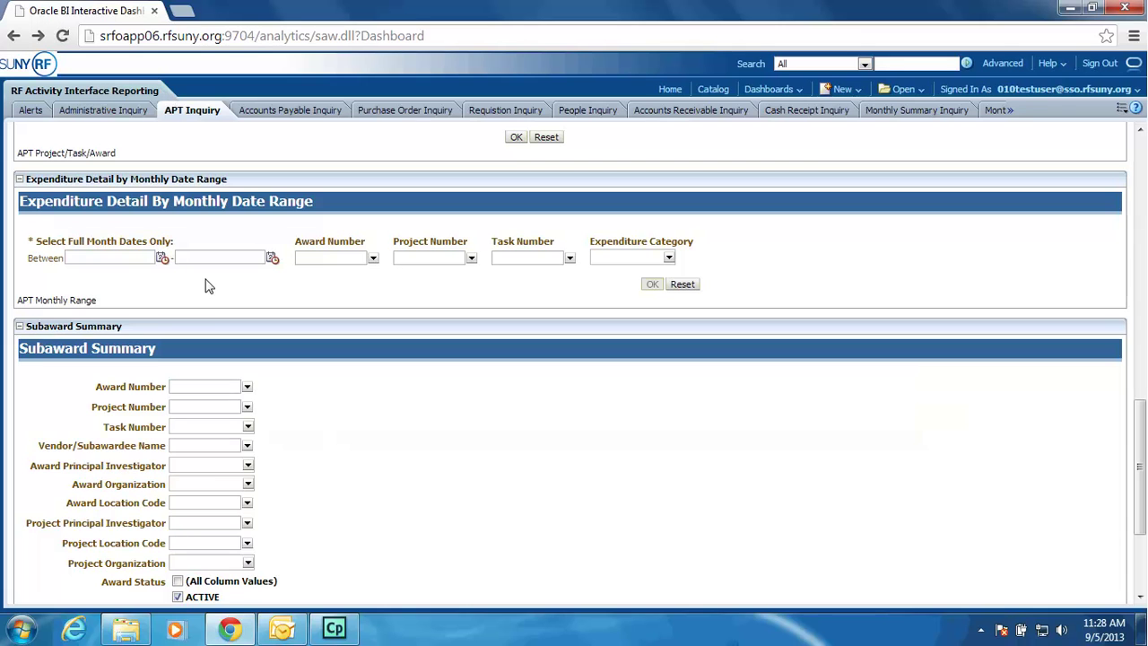
scroll(208, 285, "down", 2)
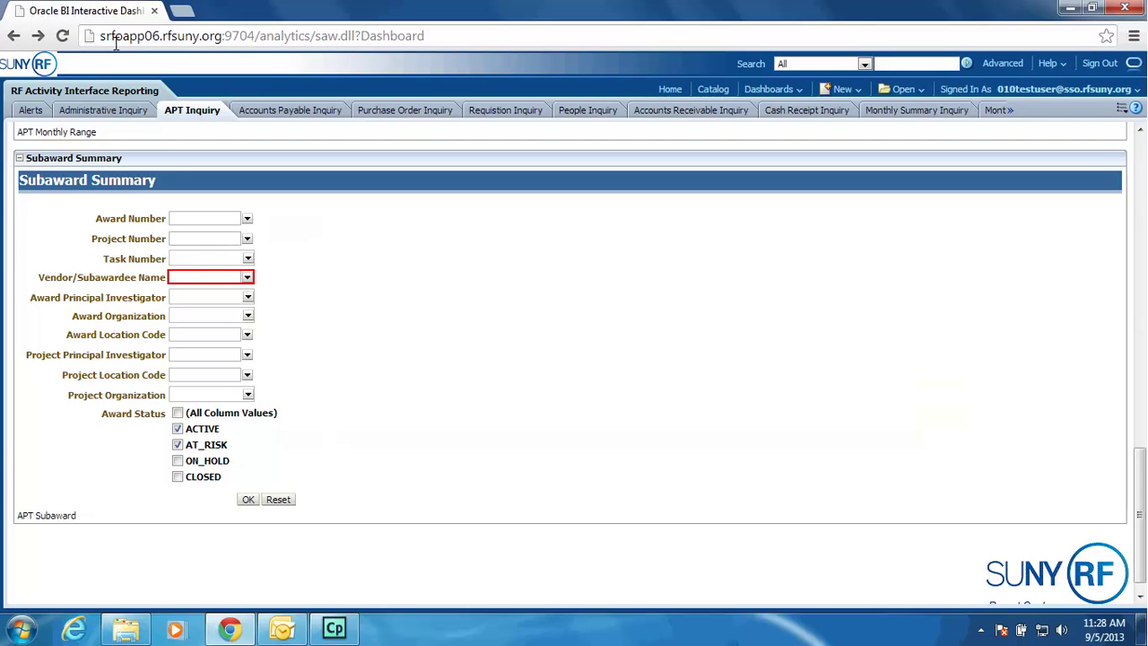
left_click(182, 276)
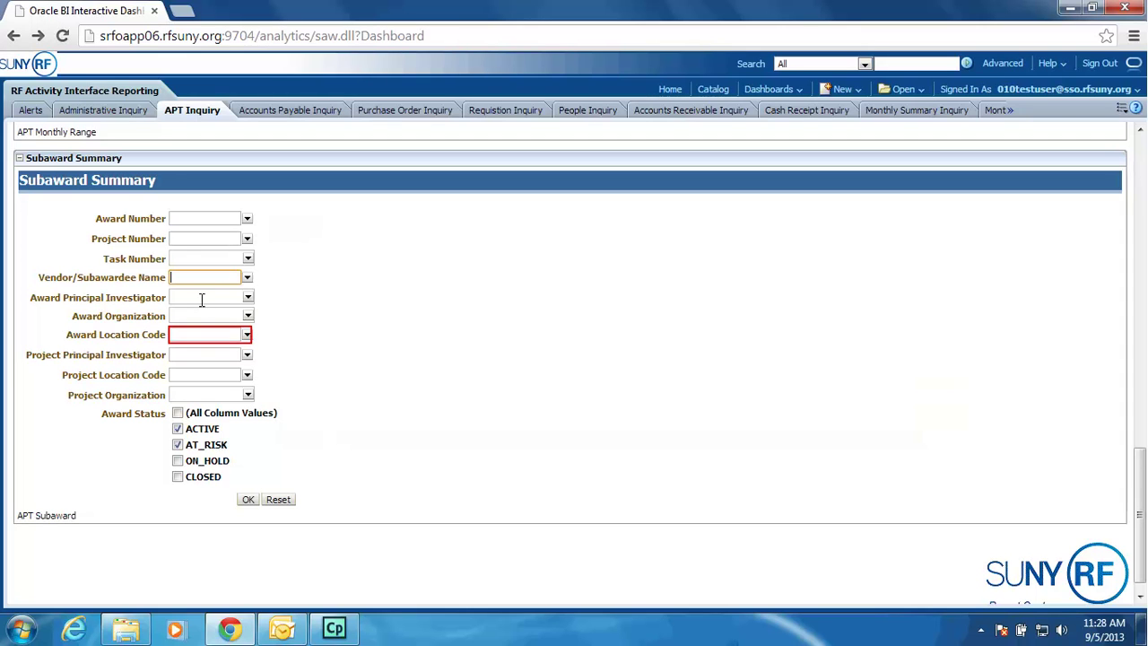
left_click(205, 335)
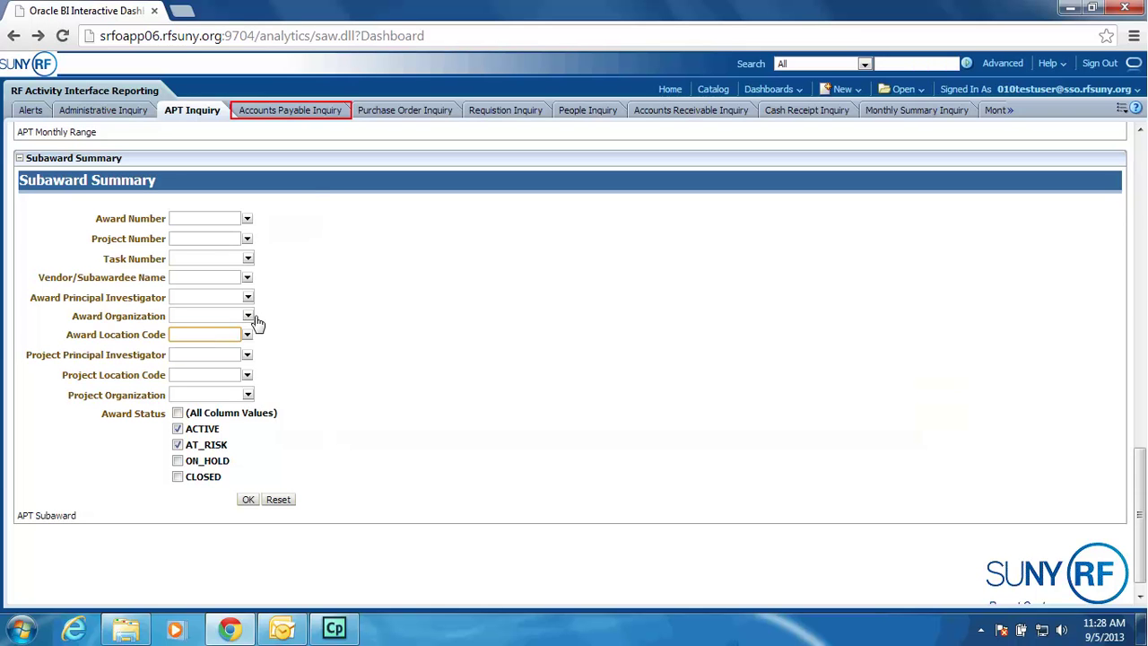
Open the Accounts Payable Inquiry page and examine its invoice, payment, vendor summary, E-Verify and outstanding prepayments sections
left_click(308, 111)
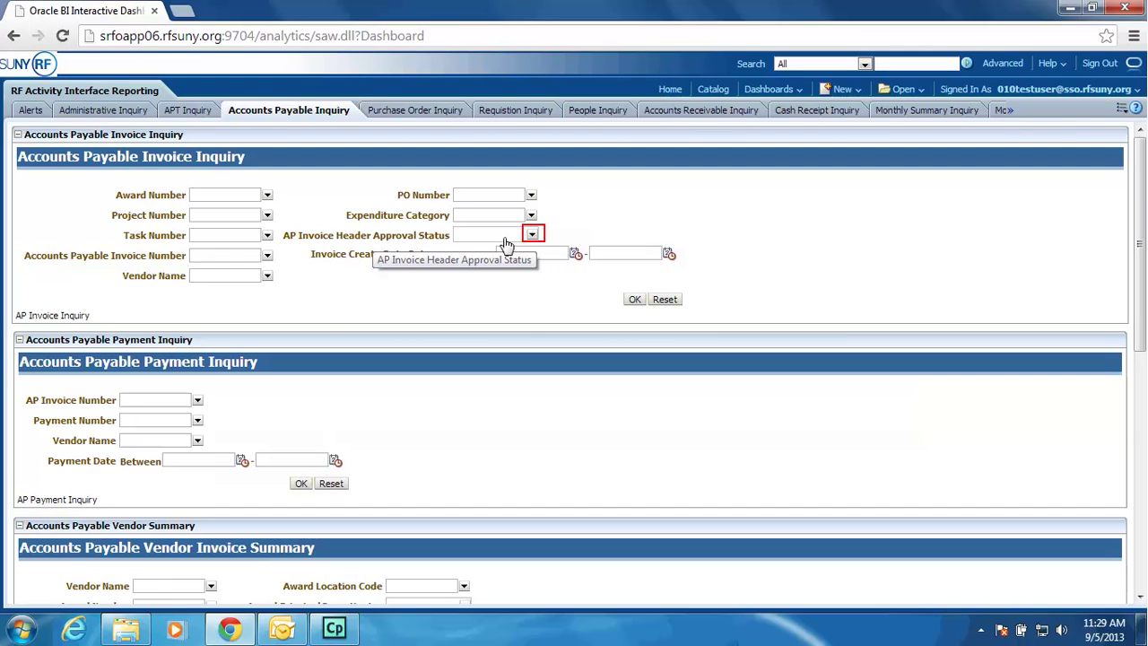
scroll(533, 240, "down", 1)
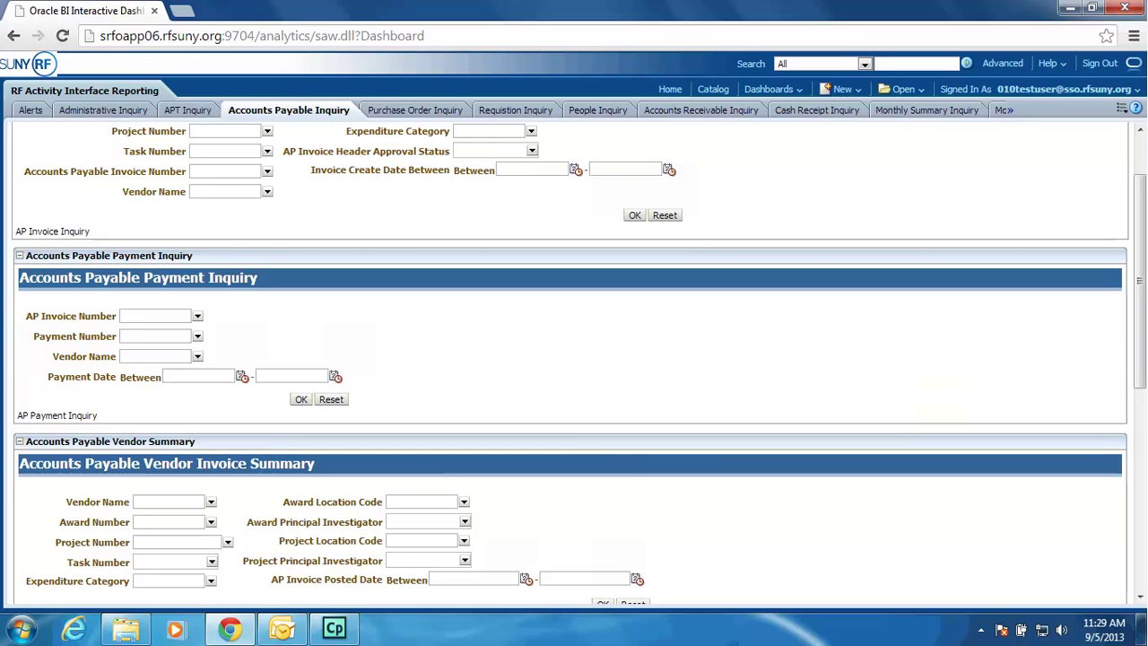
scroll(448, 379, "down", 3)
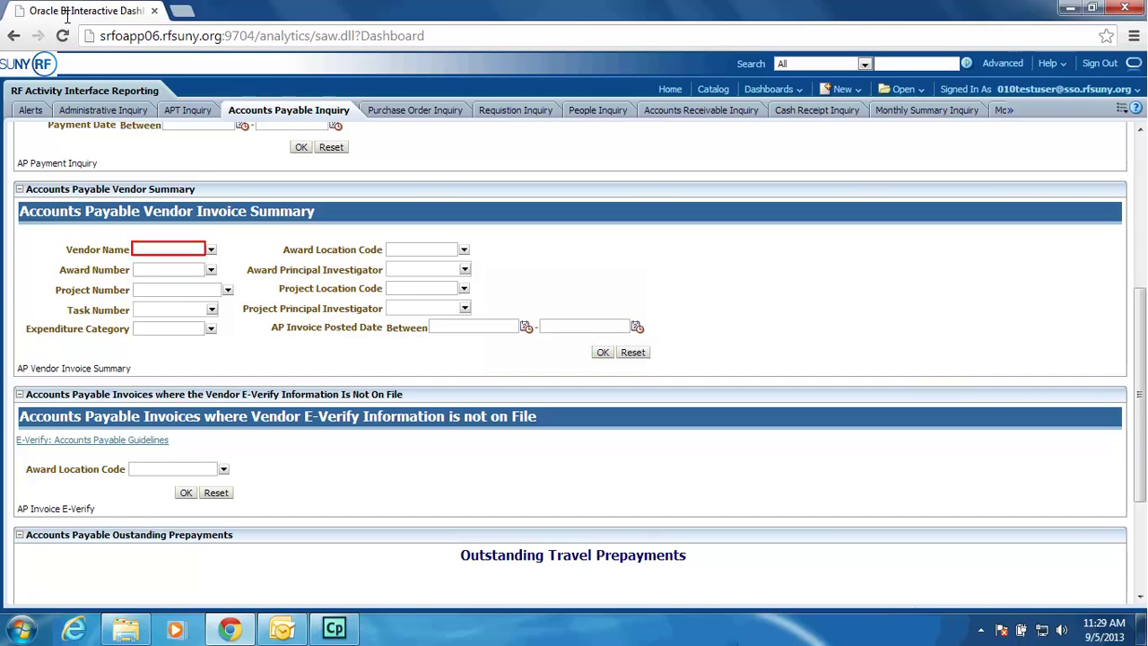
left_click(146, 246)
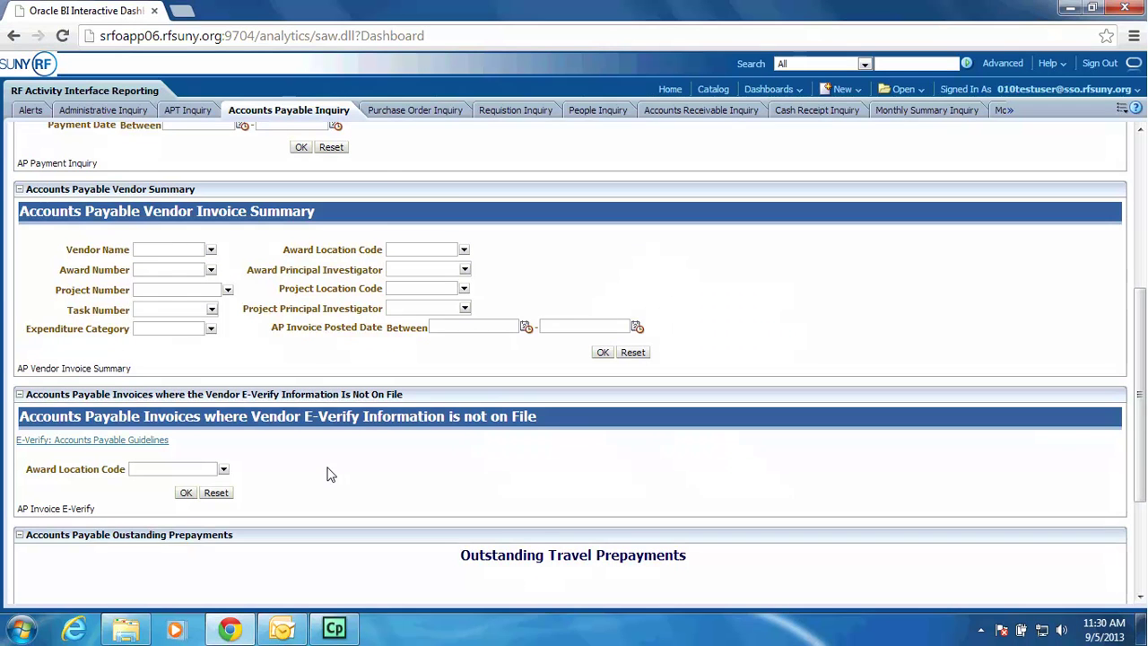
scroll(330, 474, "down", 1)
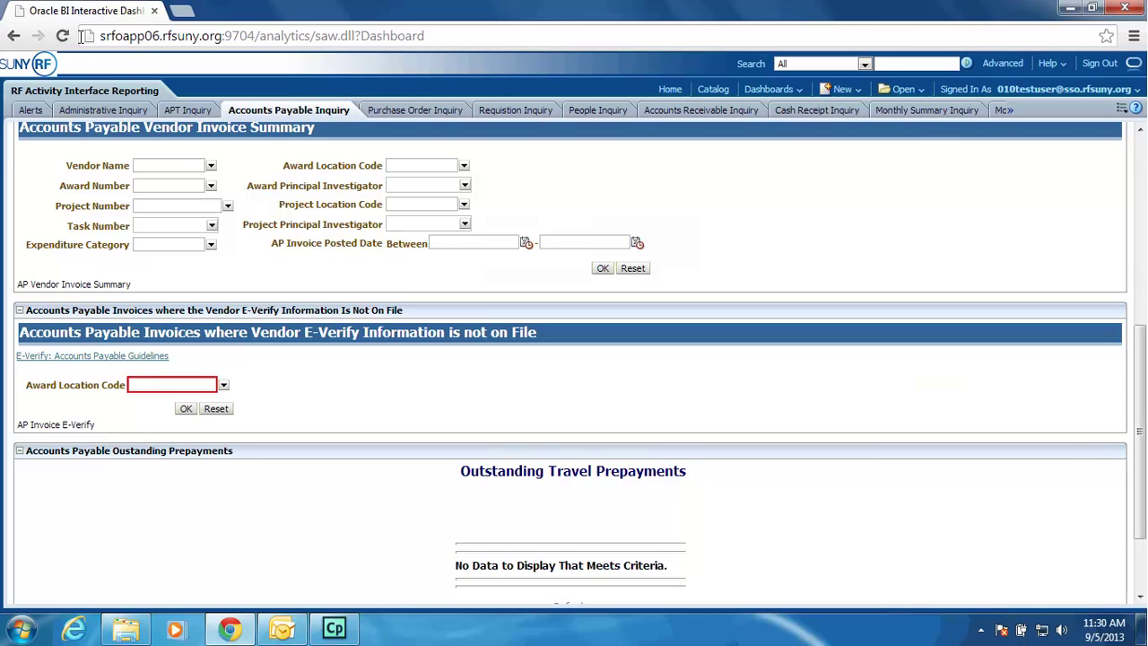
left_click(154, 384)
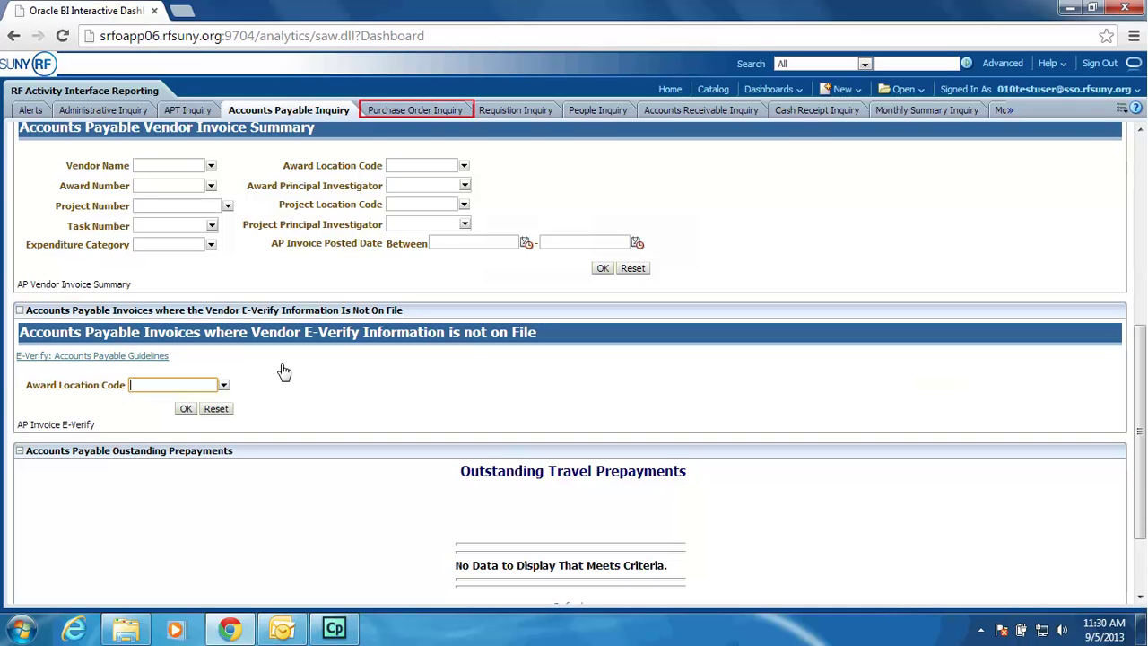
Review the purchase order and open encumbrance sections of the Purchase Order Inquiry page, and open the Requisition Inquiry page
left_click(438, 111)
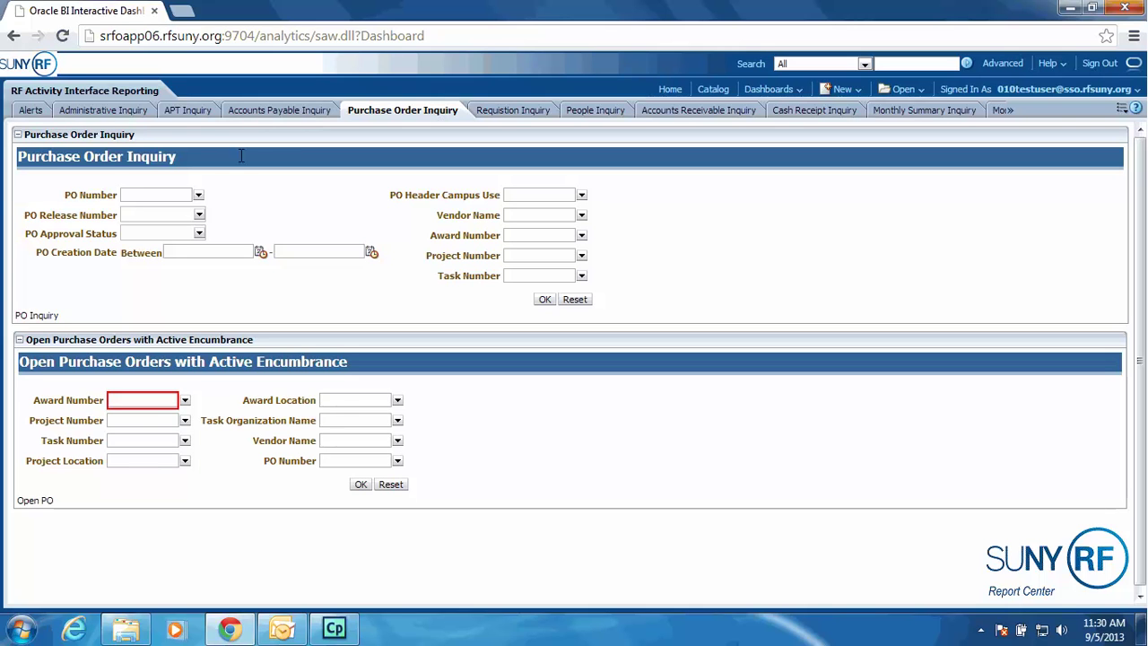
left_click(135, 401)
left_click(504, 111)
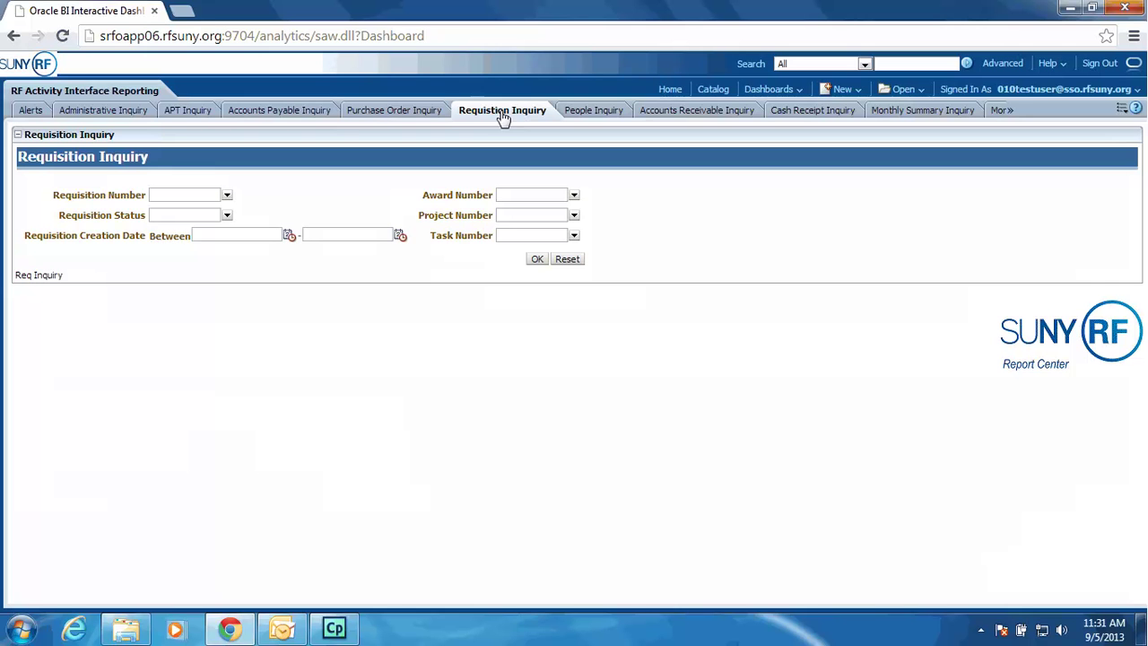
Open the People Inquiry page and examine its payroll distribution, labor schedule, monthly payroll expenditures and payroll suspense sections
left_click(617, 119)
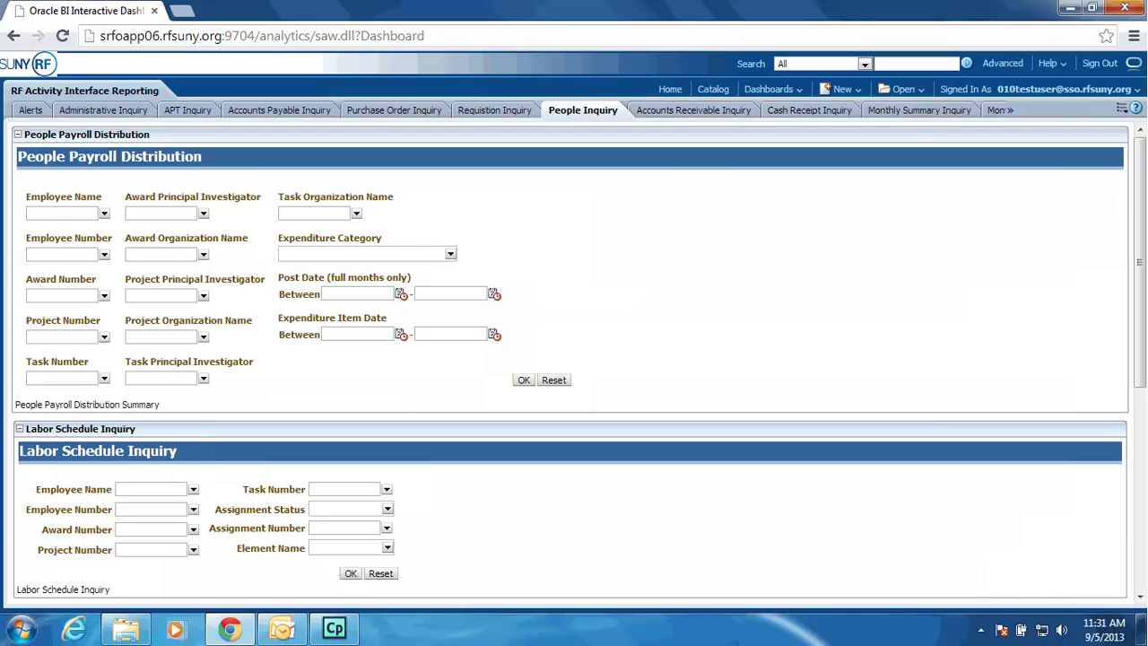
scroll(615, 113, "down", 2)
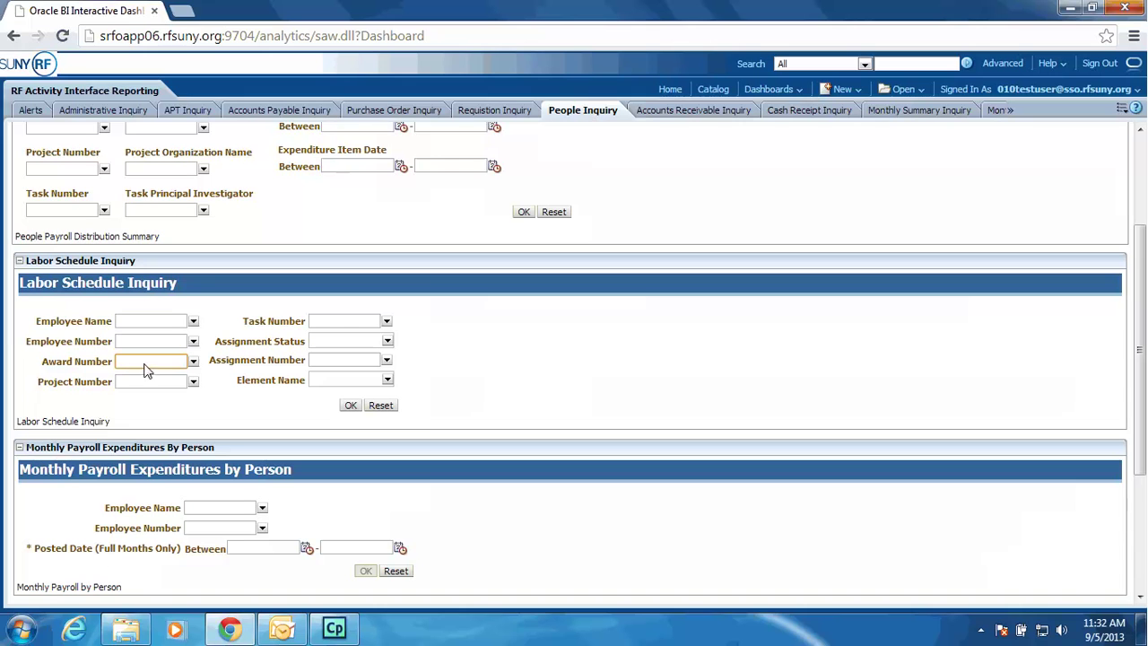
scroll(197, 394, "down", 2)
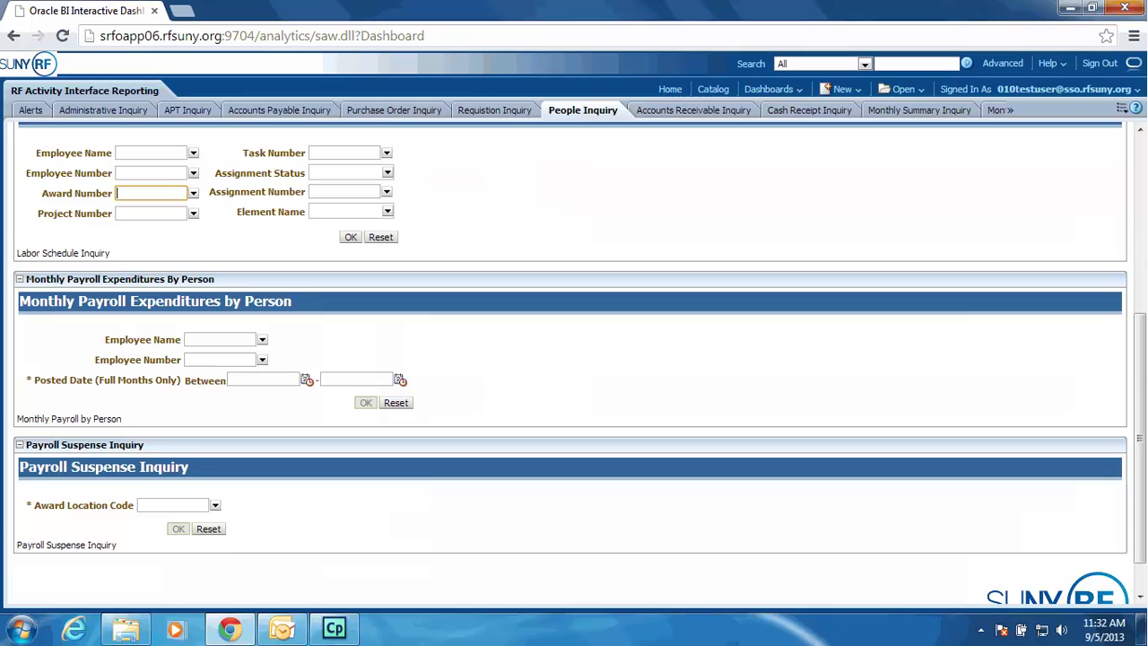
scroll(201, 405, "down", 1)
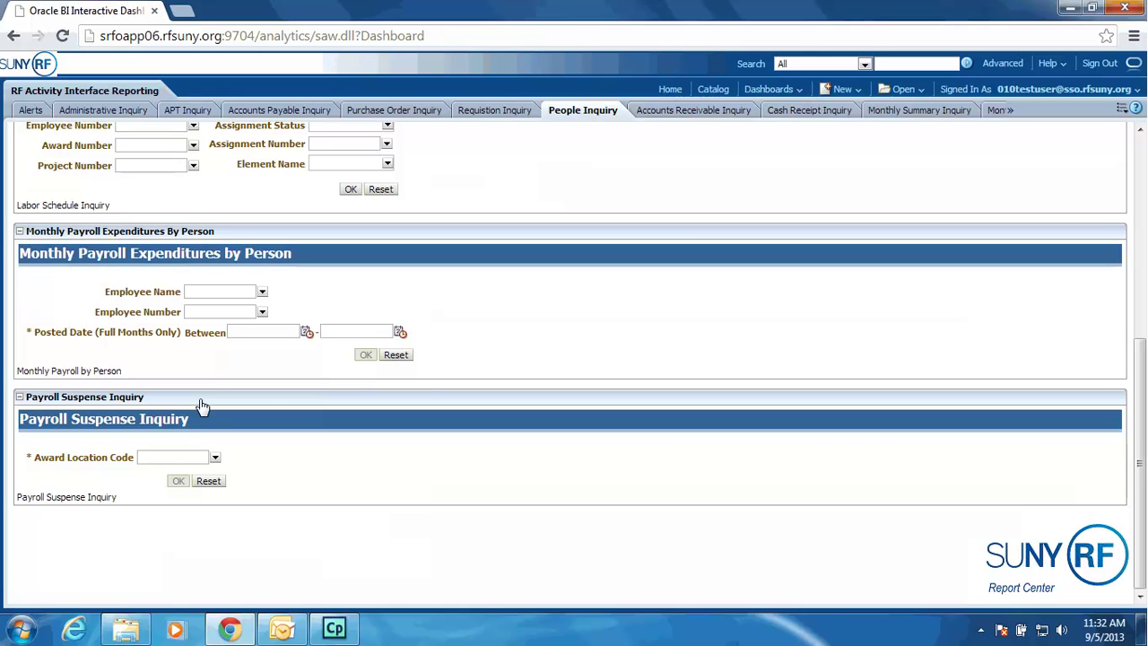
Open the Accounts Receivable Inquiry page and examine its Invoice Balance Due operators and the AR Invoices Outstanding on Termed Awards section
left_click(685, 115)
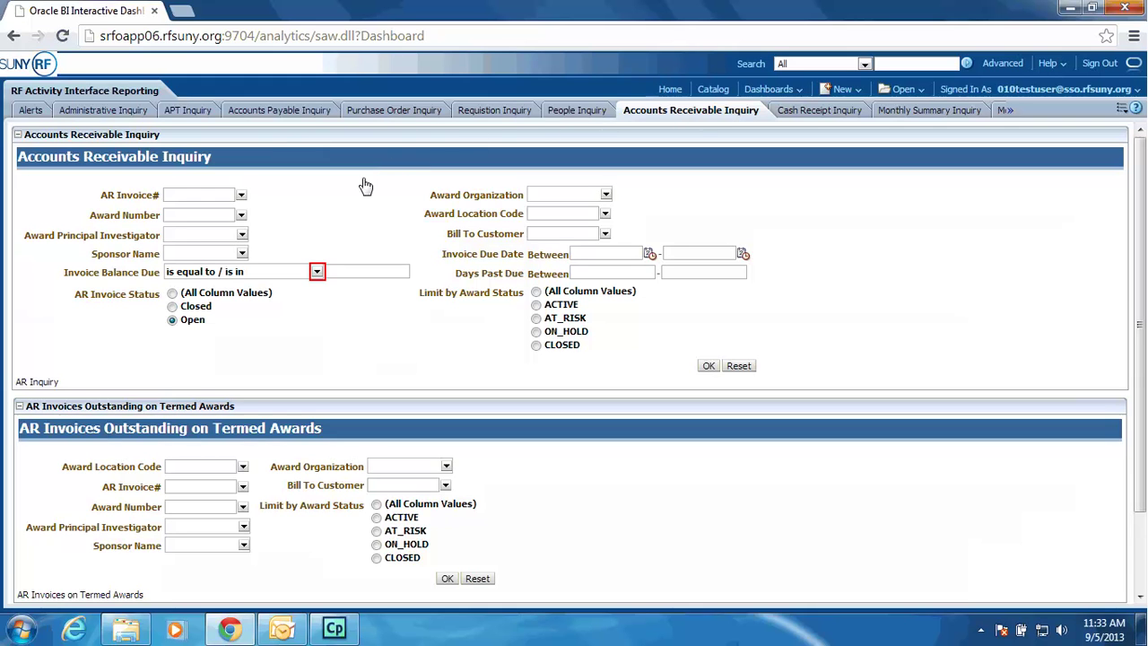
left_click(316, 273)
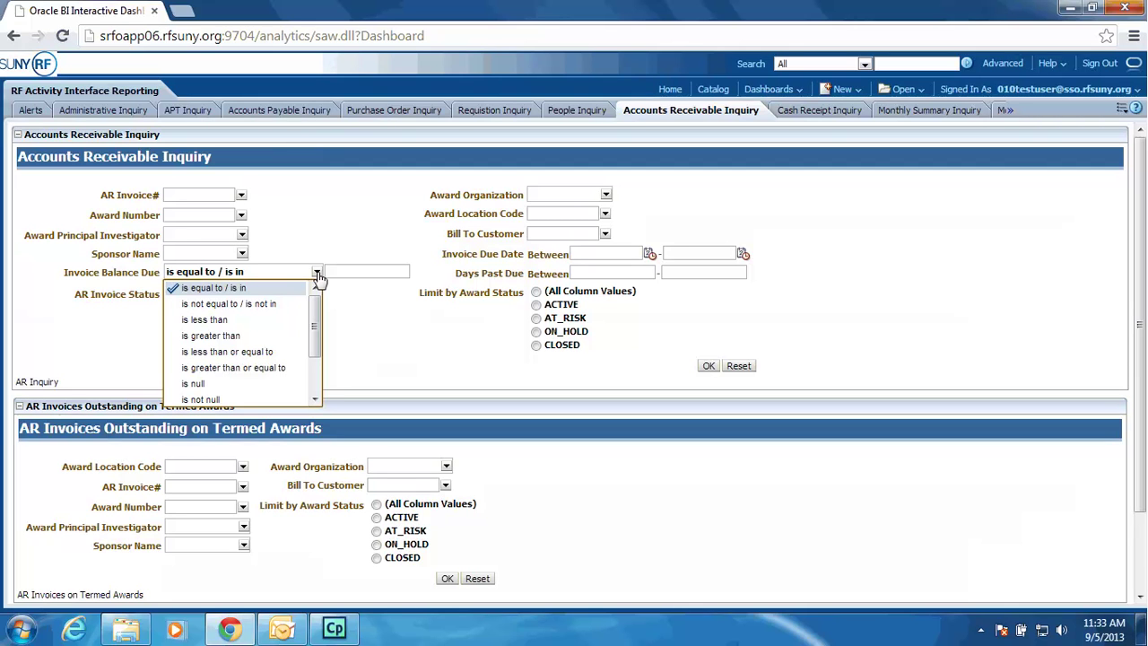
left_click(316, 273)
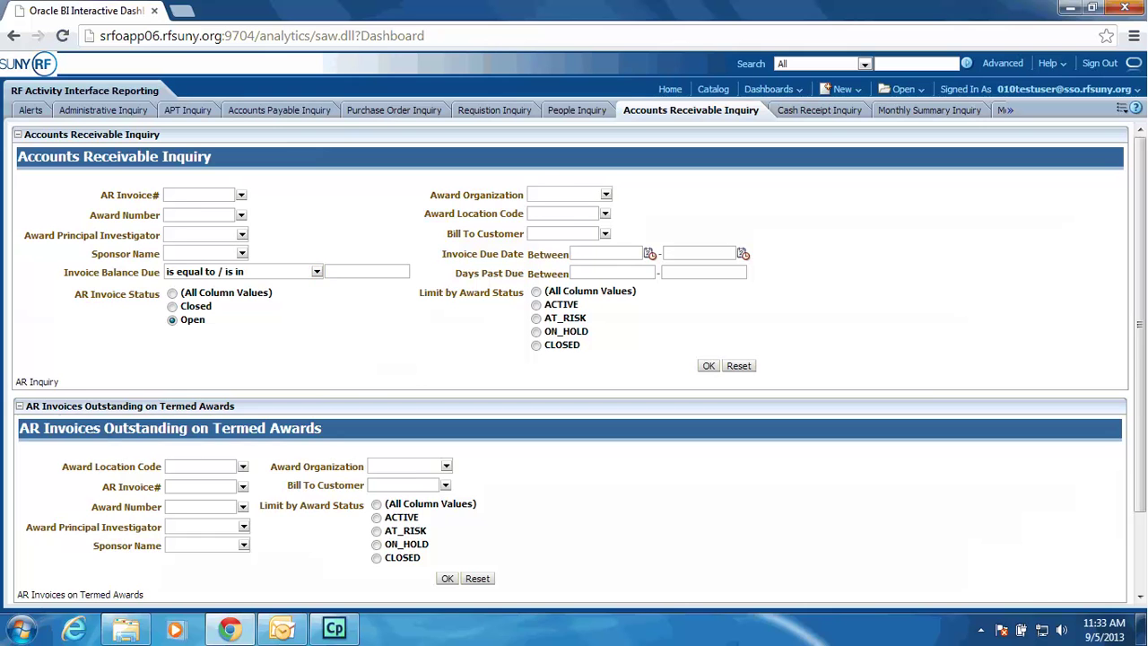
scroll(405, 367, "down", 1)
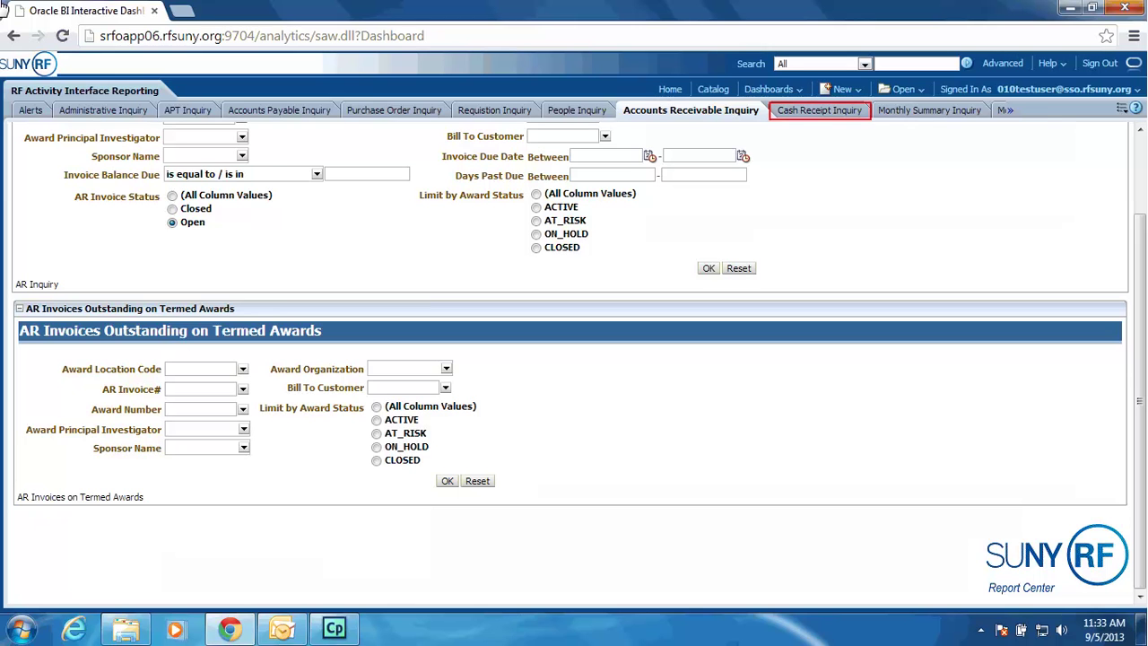
Open the Cash Receipt Inquiry page and examine its Receipt Applied Amount operators, search fields and Cash Position section
left_click(844, 112)
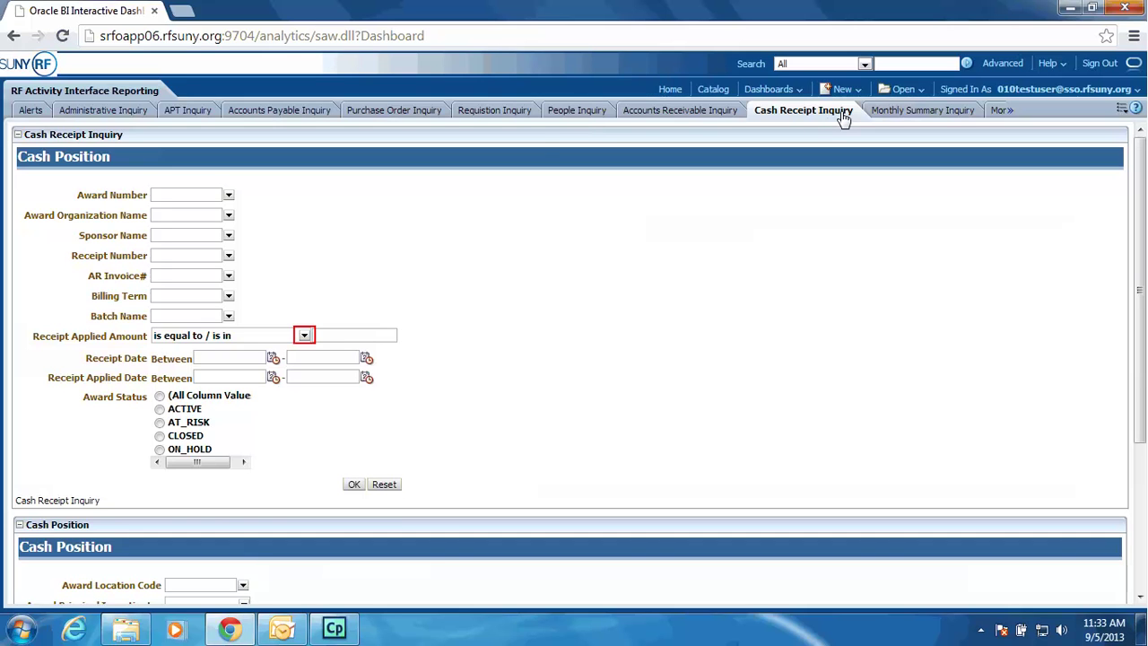
left_click(304, 336)
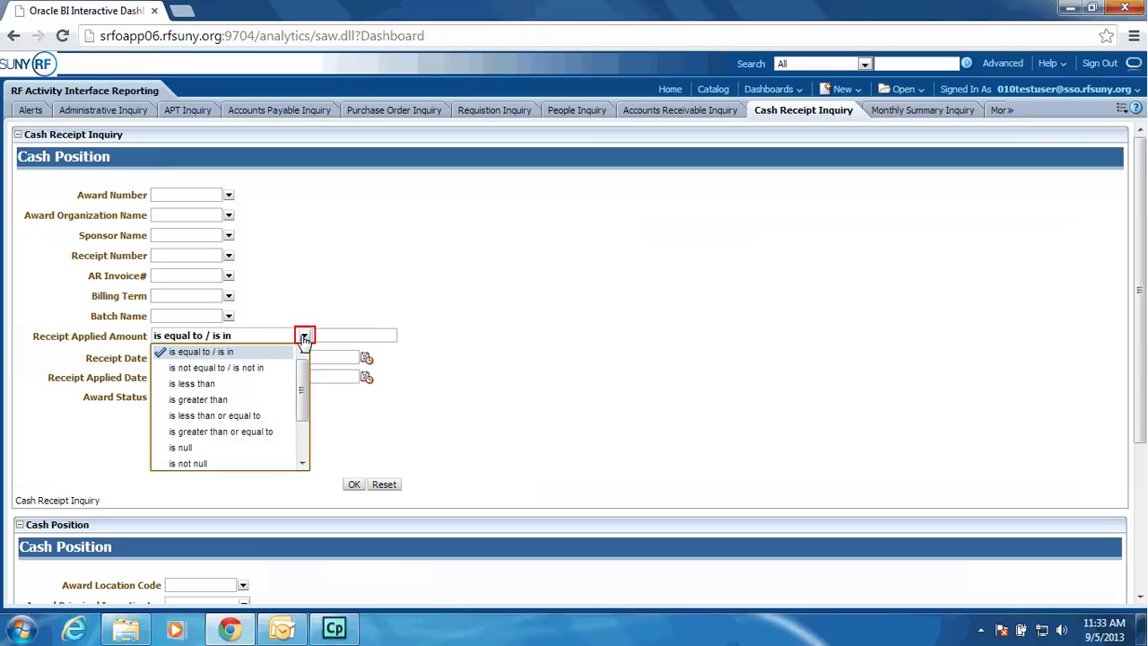
left_click(304, 336)
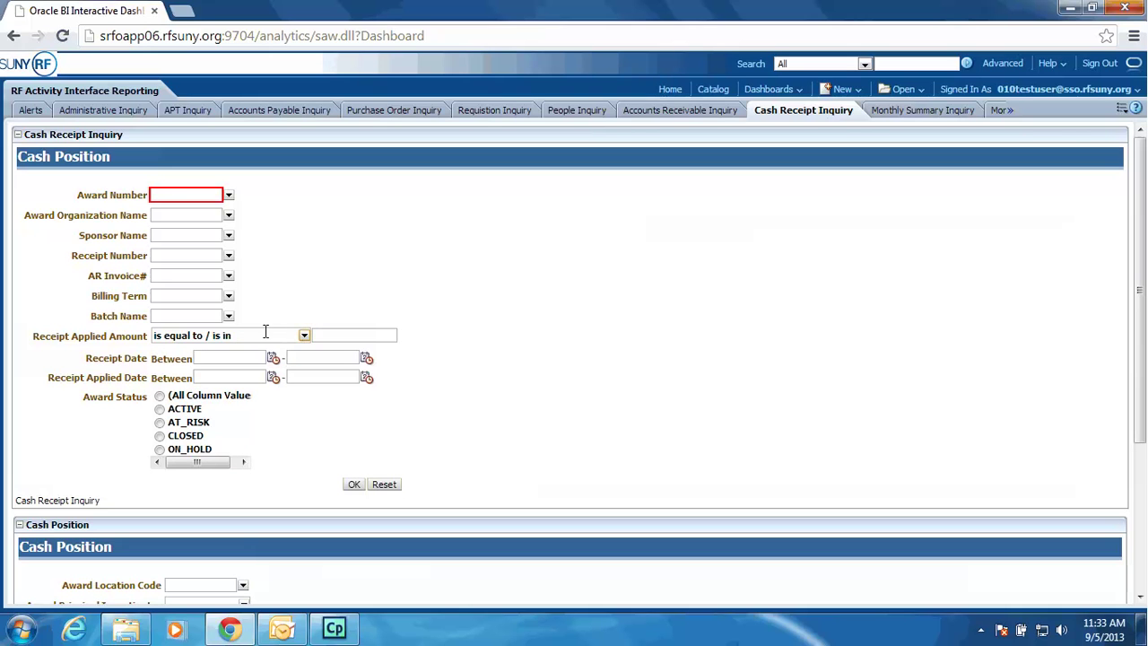
left_click(176, 195)
left_click(178, 215)
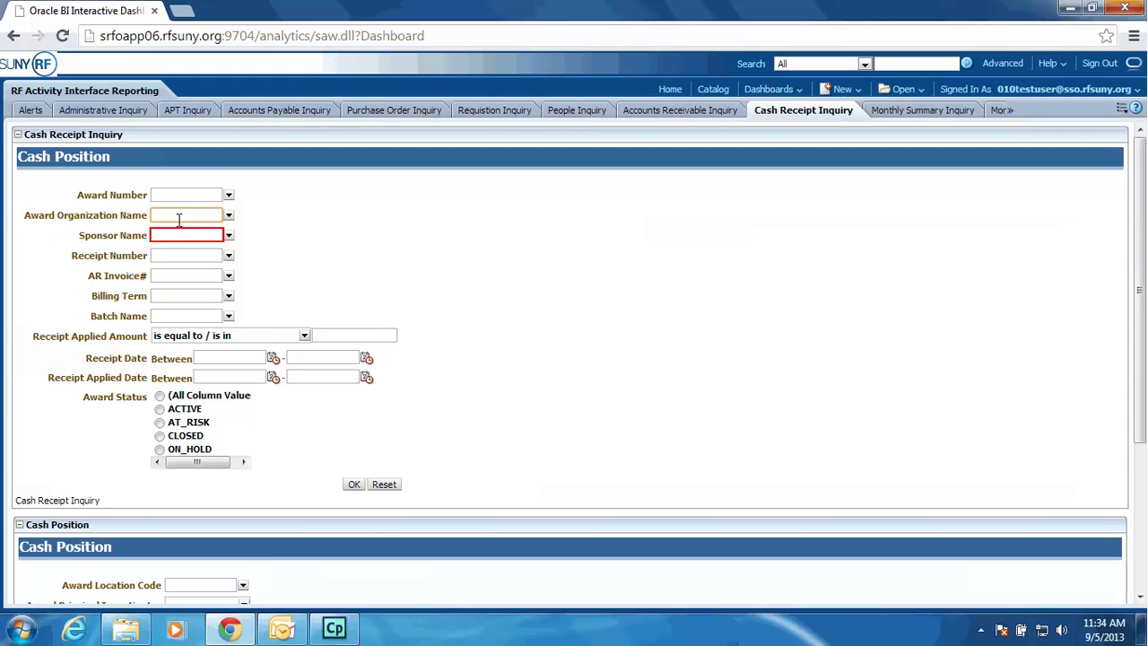
left_click(179, 235)
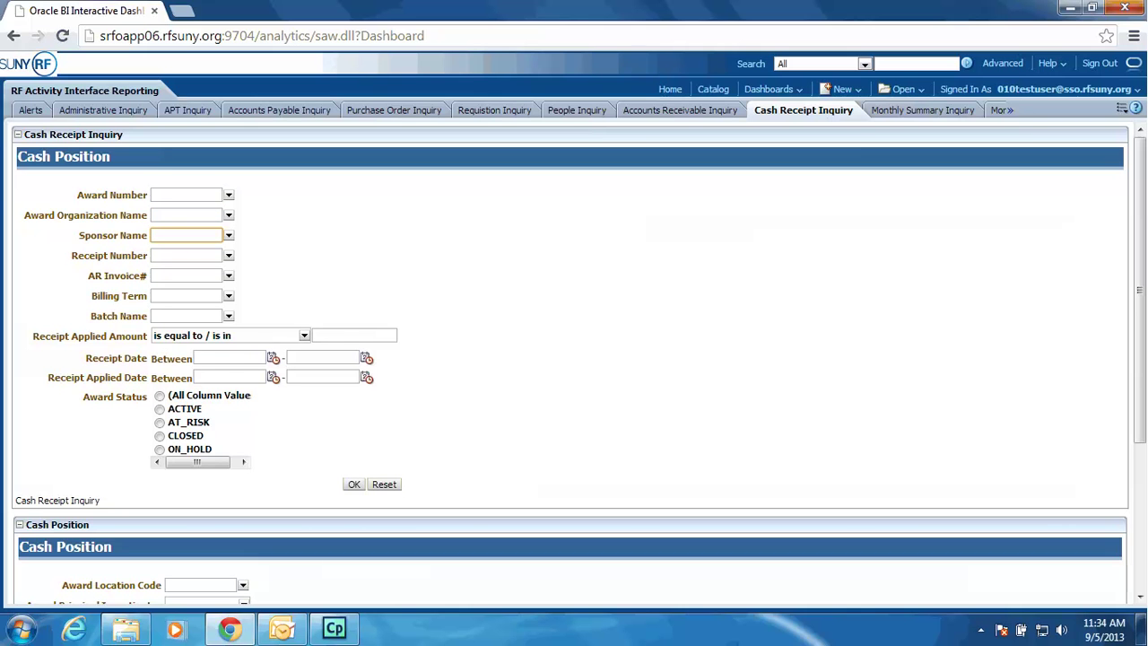
scroll(180, 244, "down", 3)
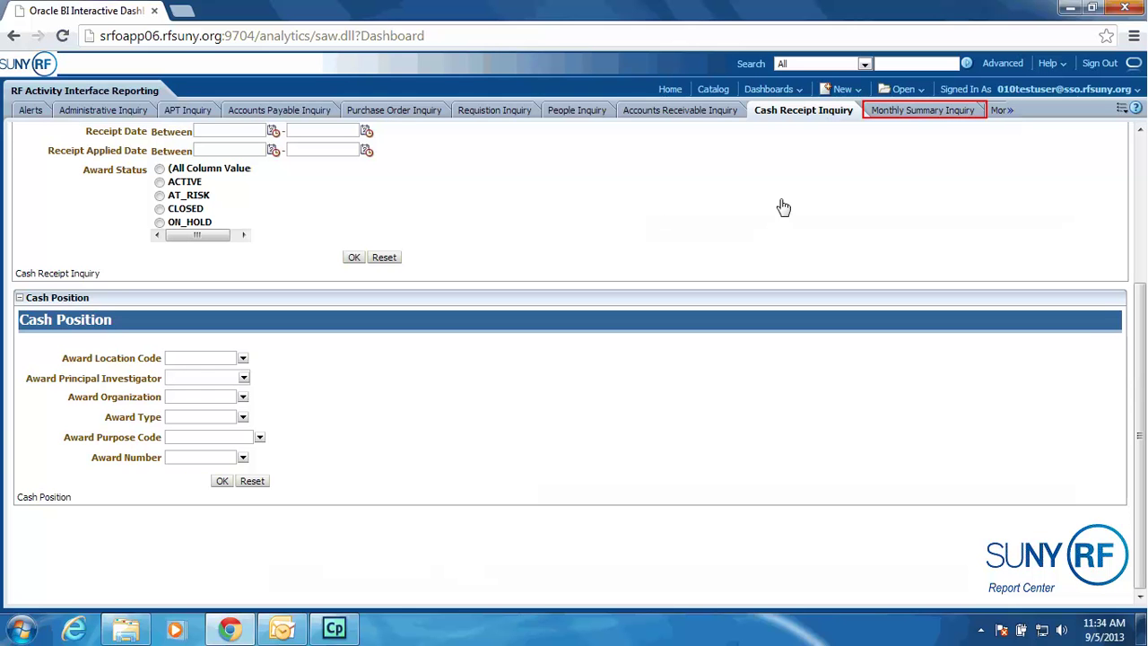
Open the Monthly Summary Inquiry page and examine the Monthly Award Summary Reports and their filters
left_click(931, 112)
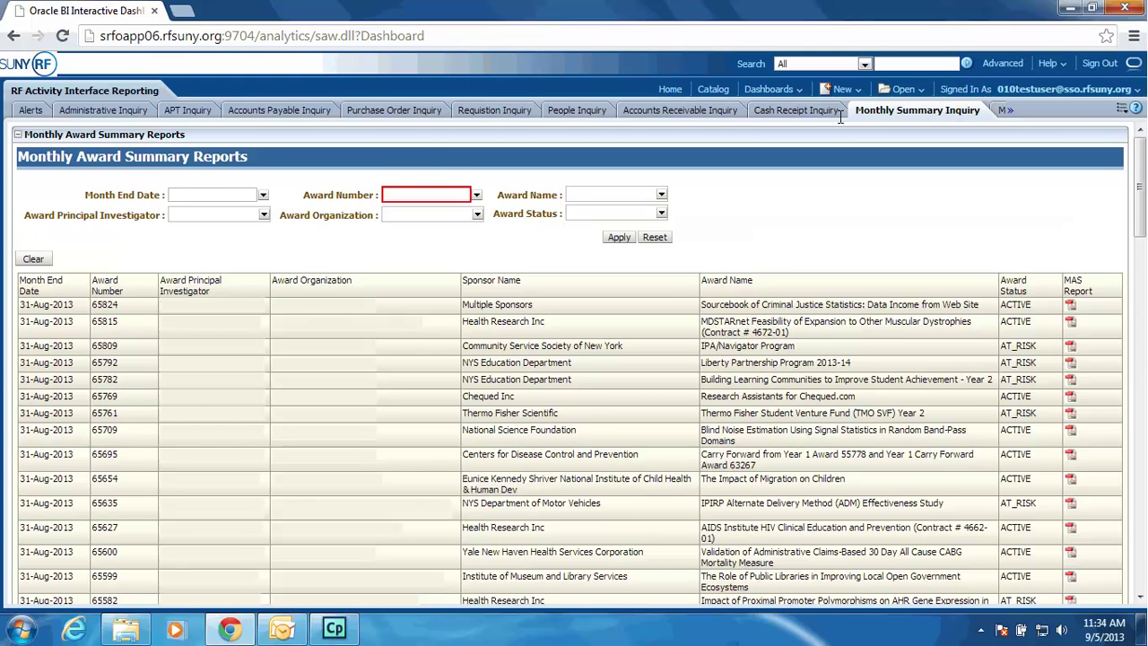
left_click(404, 195)
Open the Monthly Expenditure Trend page and set the award number to 65431 in the Monthly Award Expenditure Trend section
left_click(1003, 109)
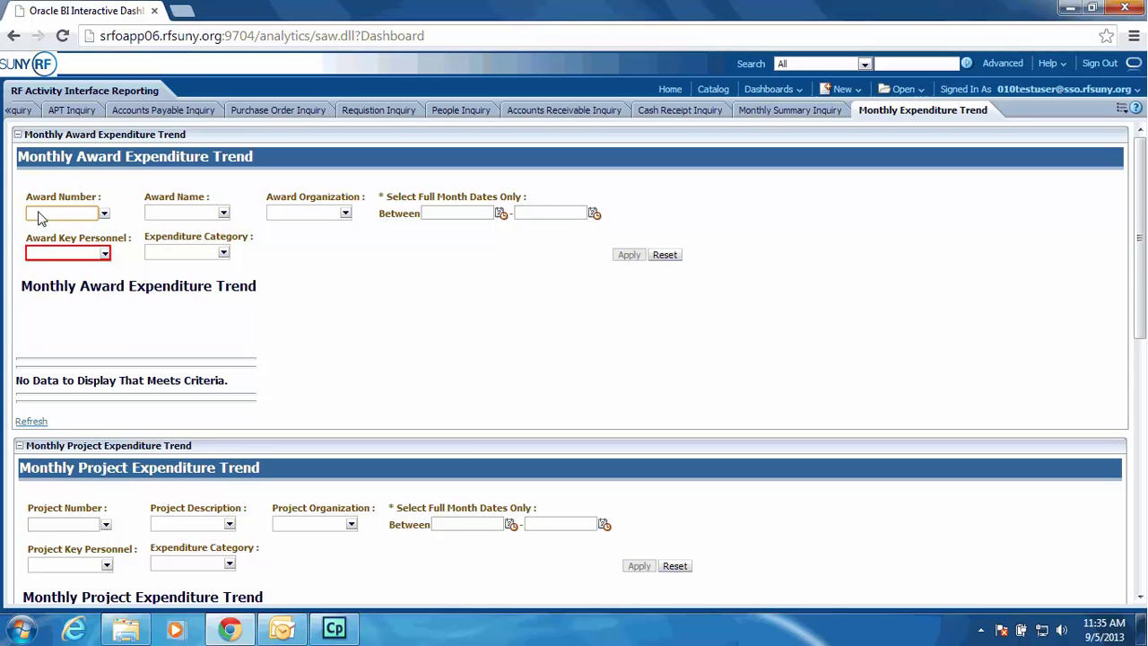
left_click(39, 255)
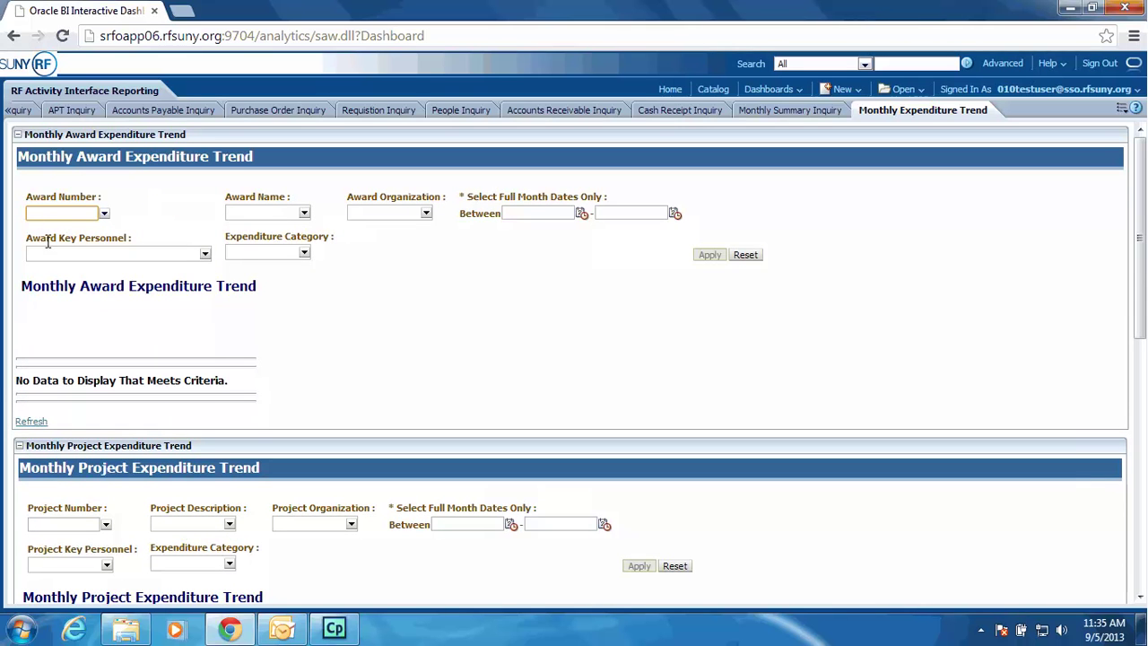
left_click(52, 210)
type("65431")
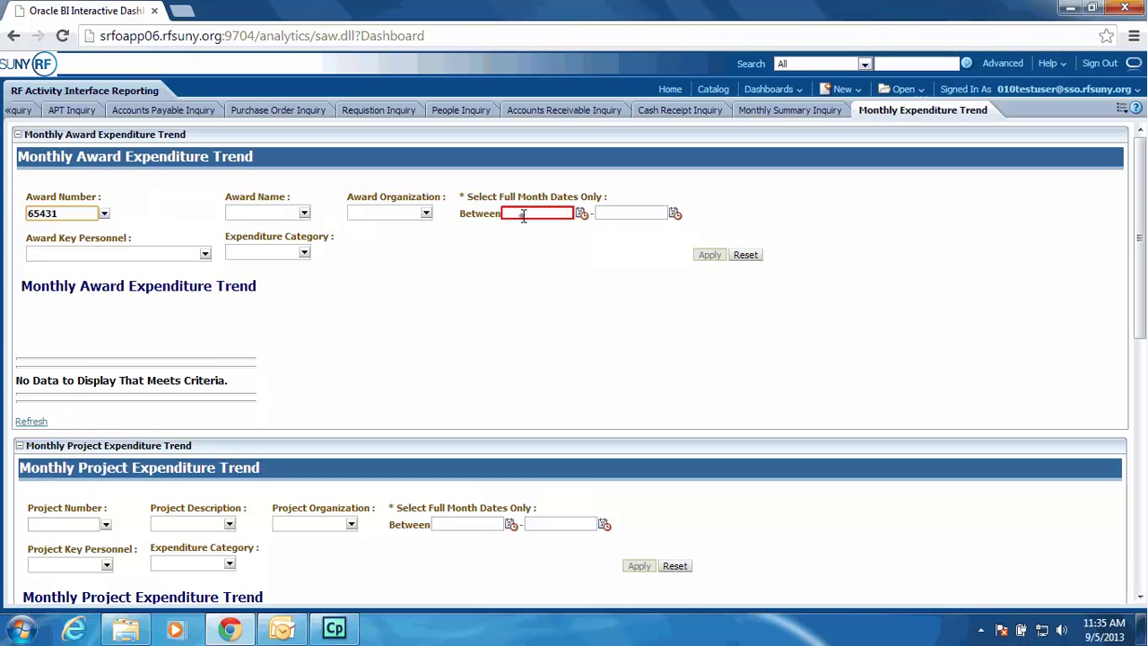
Set the award trend's full-month date range to 07/01/2013 through 08/31/2013 and run the report
left_click(523, 216)
type("07/")
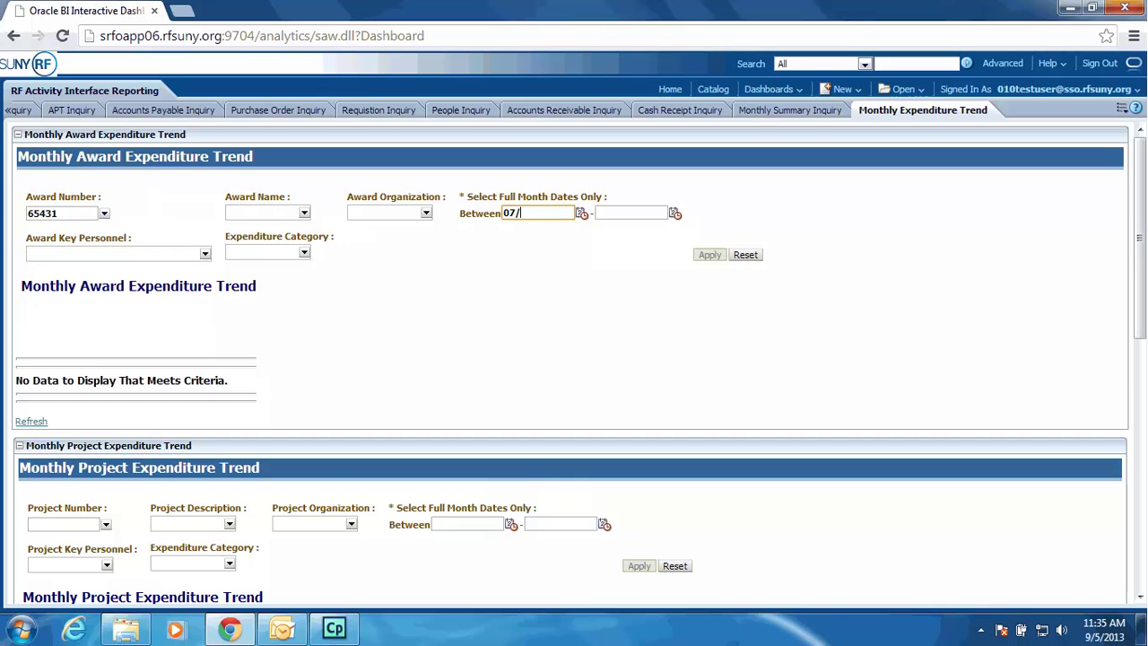
type("0`1/20")
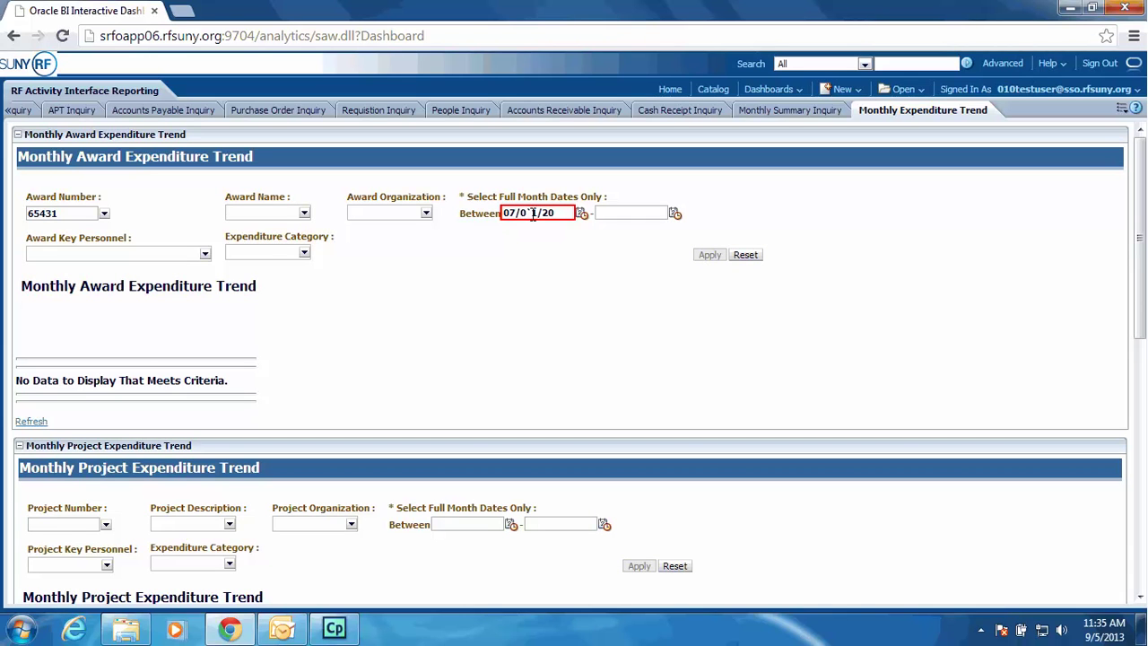
left_click(531, 212)
key("BackSpace")
type("13")
key("Tab")
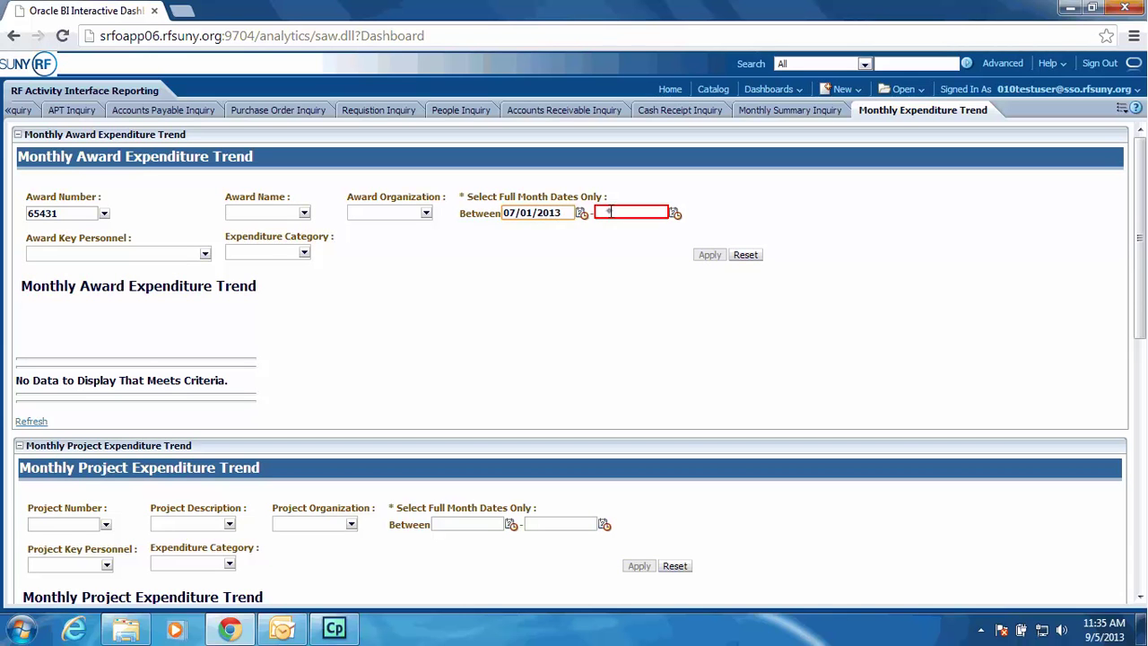
type("08/")
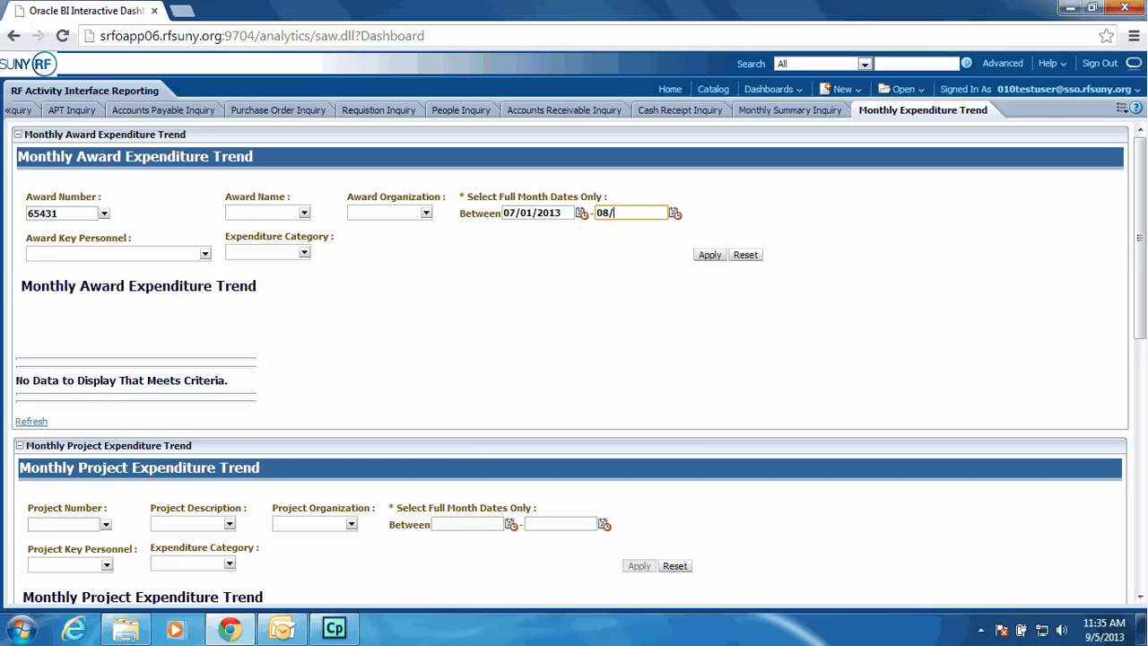
type("31/2013")
left_click(709, 255)
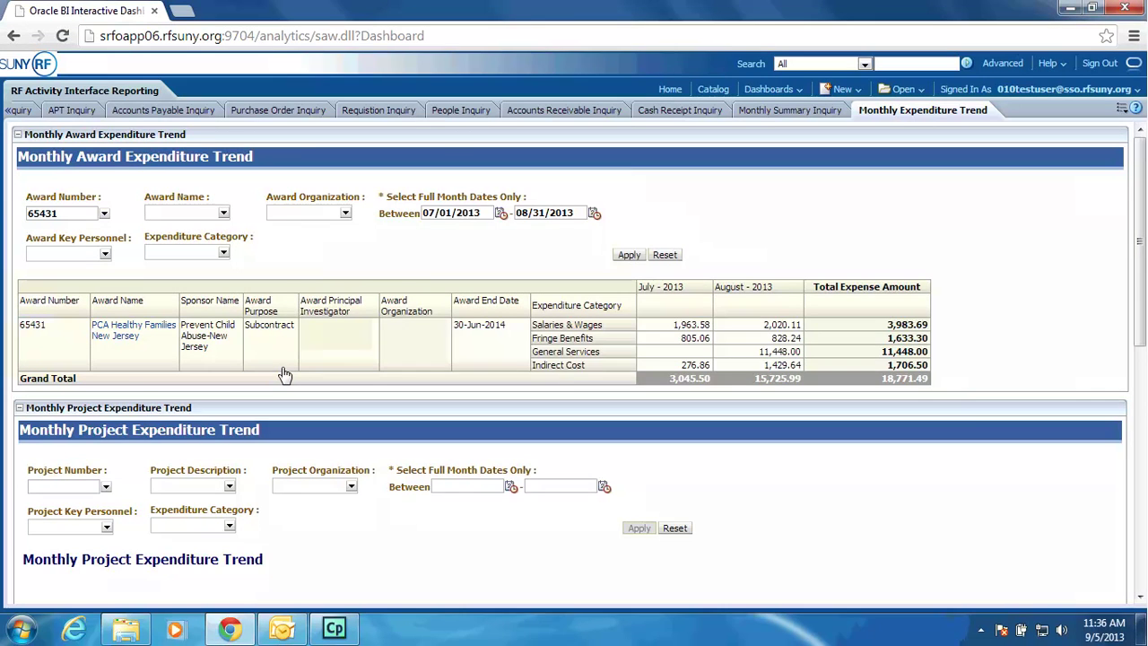
Examine the Monthly Project and Task Expenditure Trend sections, and open the People Inquiry page to check its carried-over filters
scroll(284, 374, "down", 2)
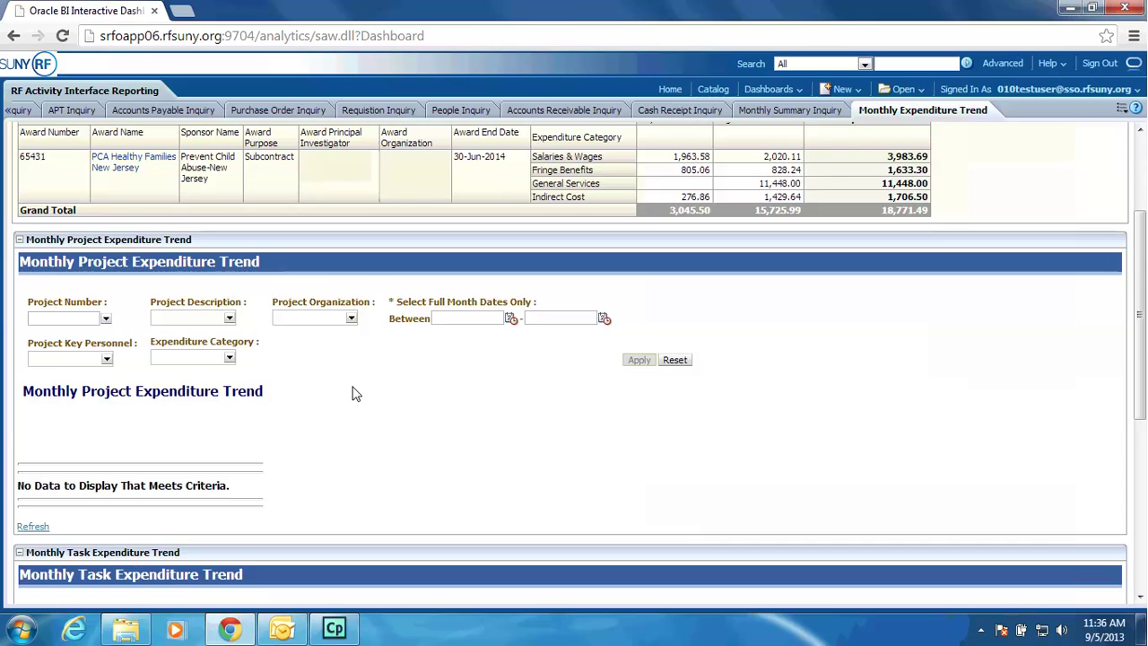
scroll(355, 393, "down", 4)
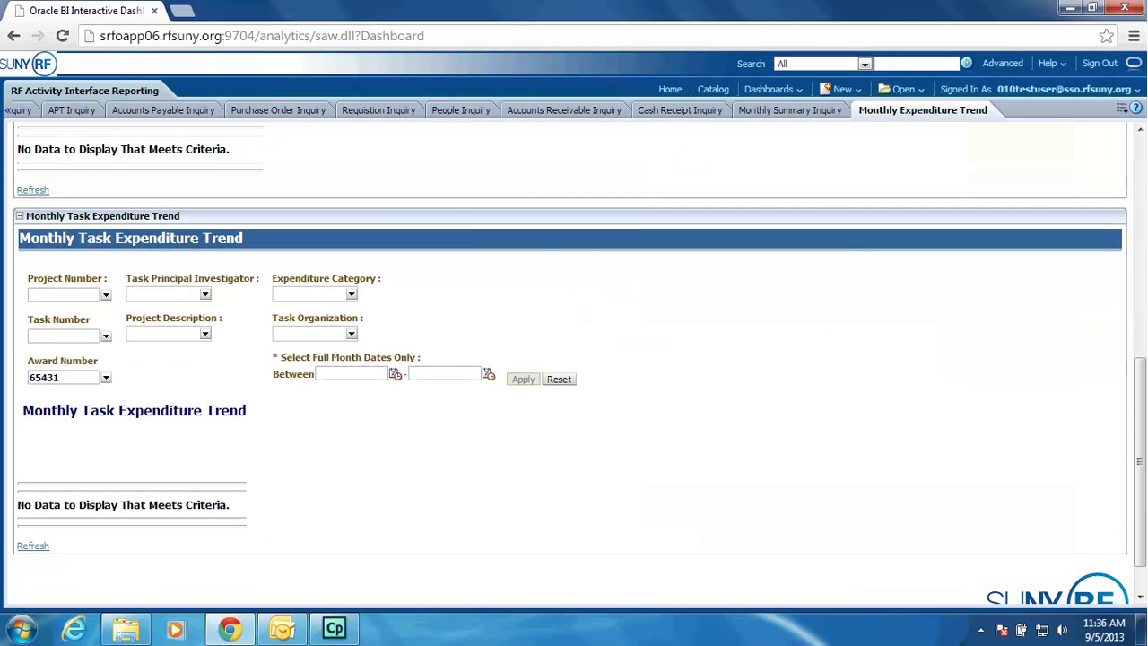
scroll(730, 144, "up", 6)
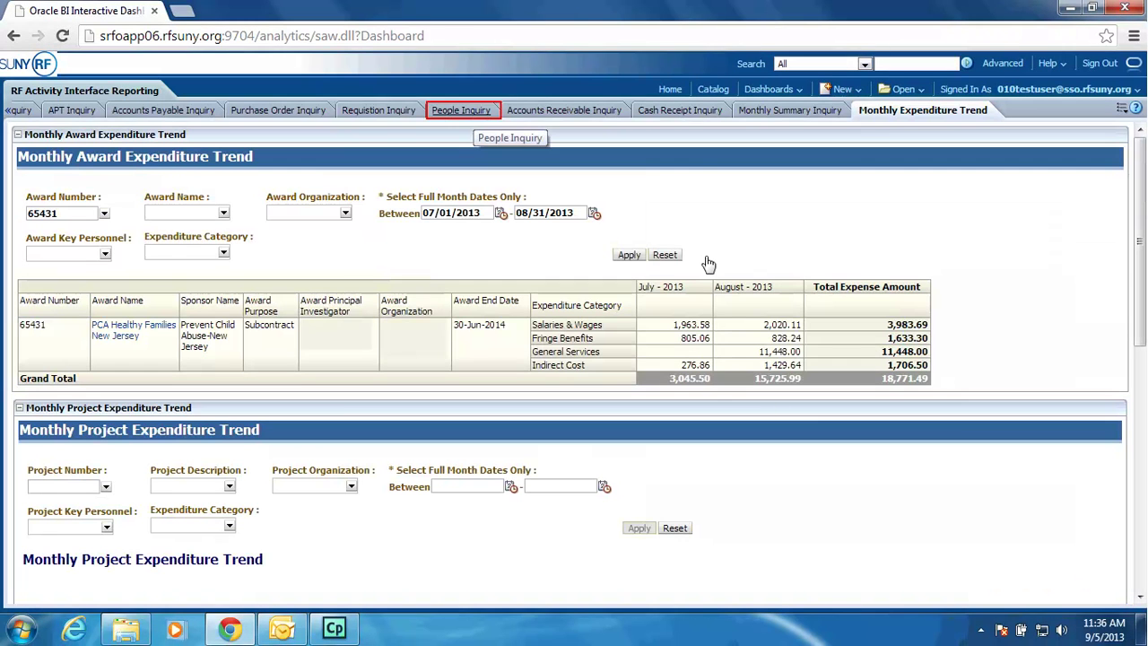
left_click(477, 117)
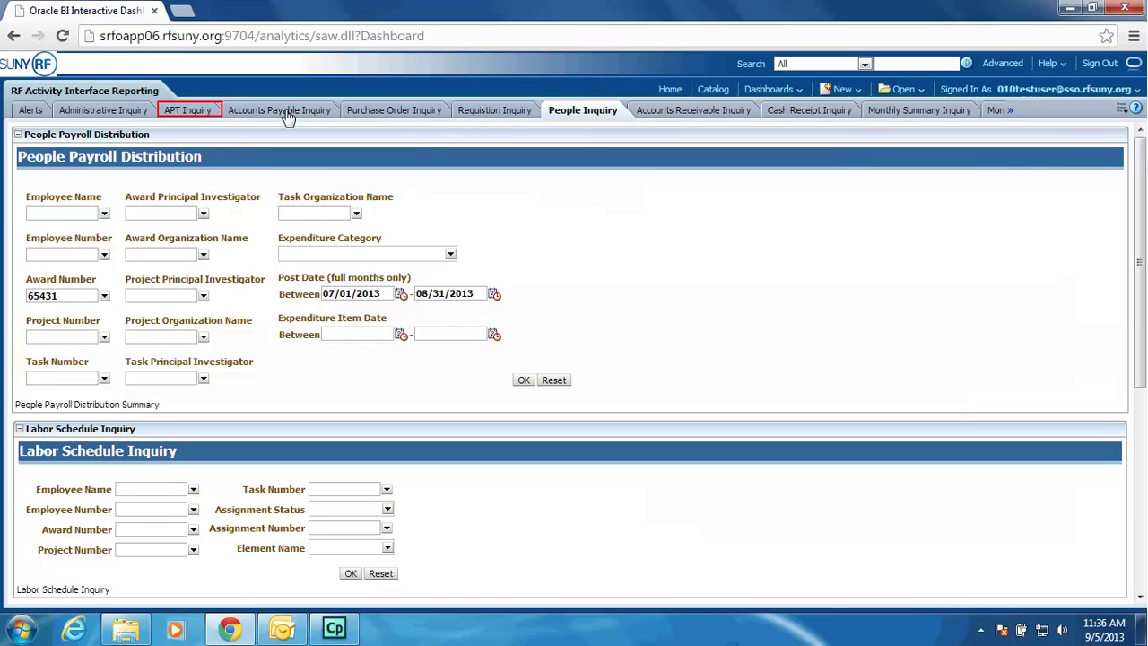
Run the Award Inquiry for award 65431 on the APT Inquiry page and view its export formats before returning to the form
left_click(183, 114)
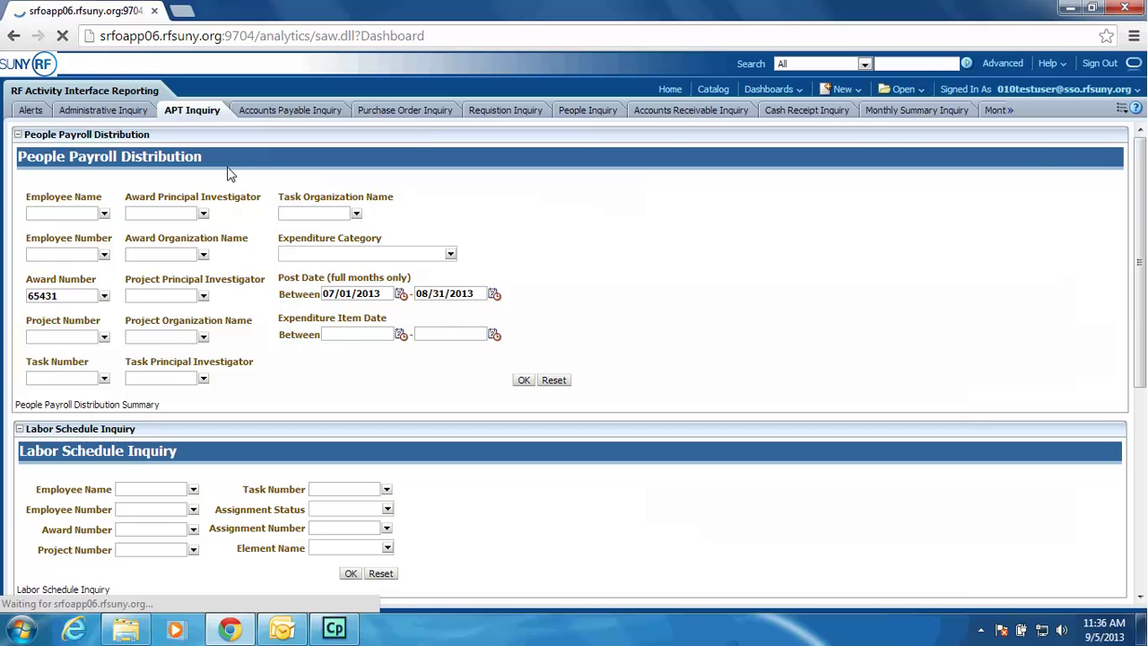
left_click(256, 479)
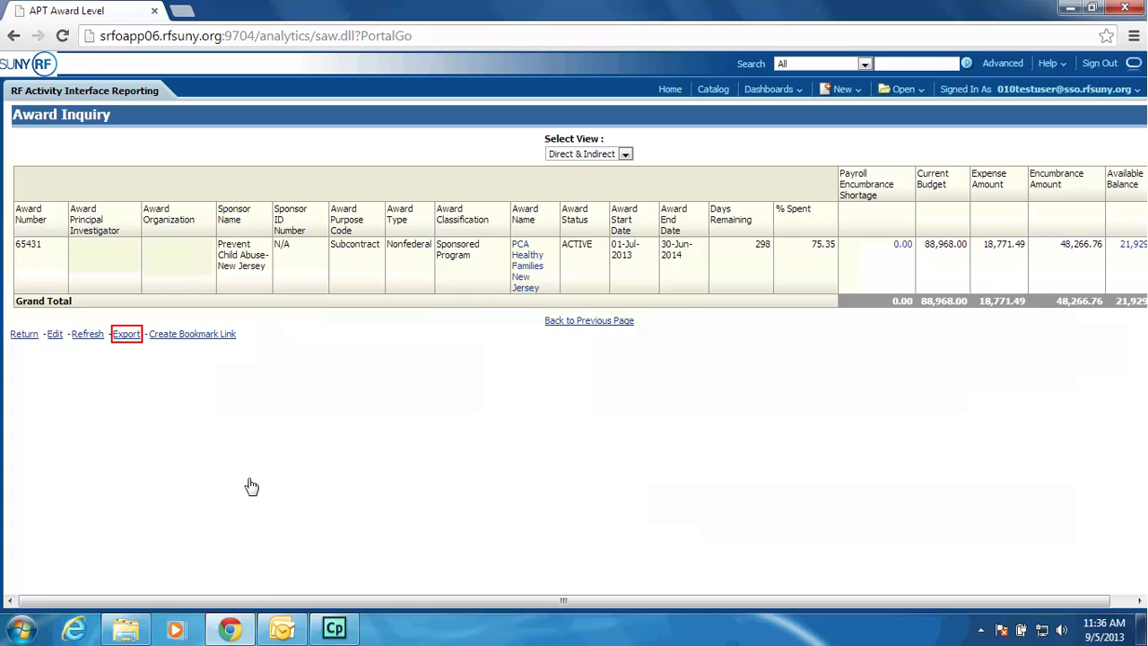
left_click(126, 334)
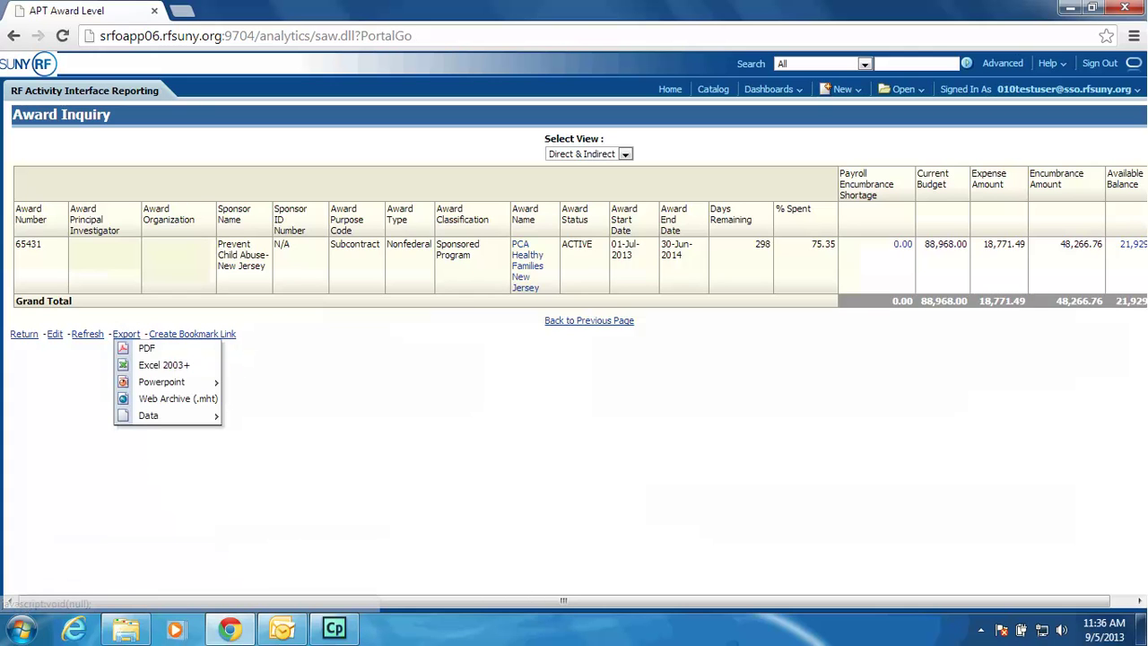
left_click(26, 334)
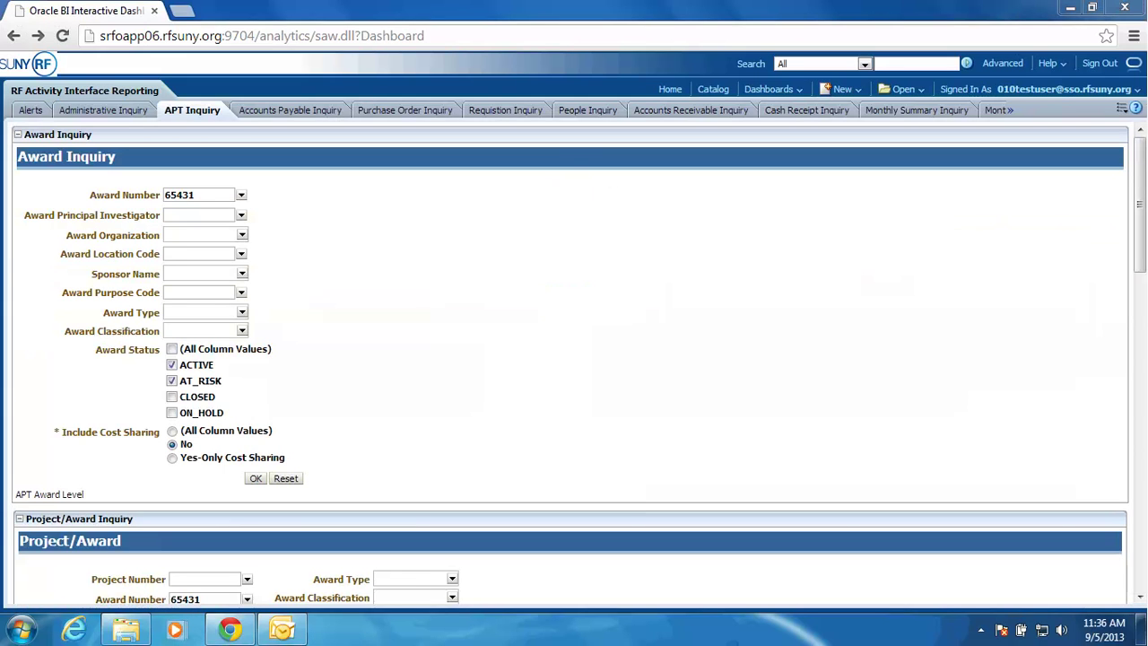